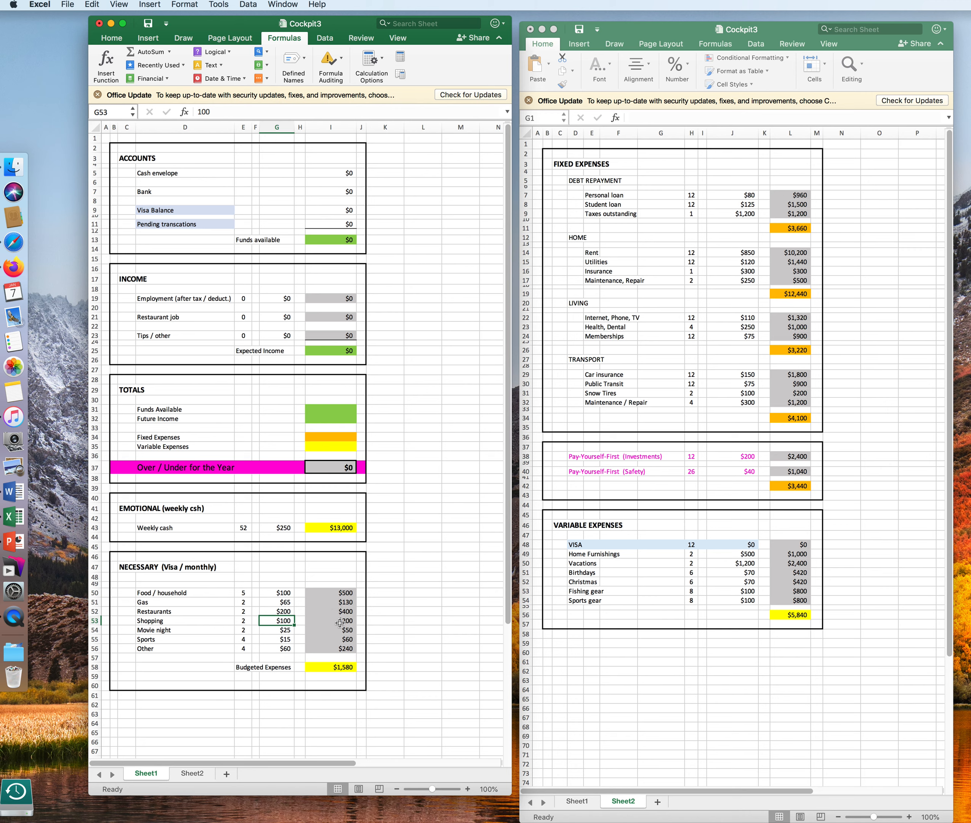
# Set the monthly count for Movie night to 1 in the NECESSARY section
pyautogui.click(243, 642)
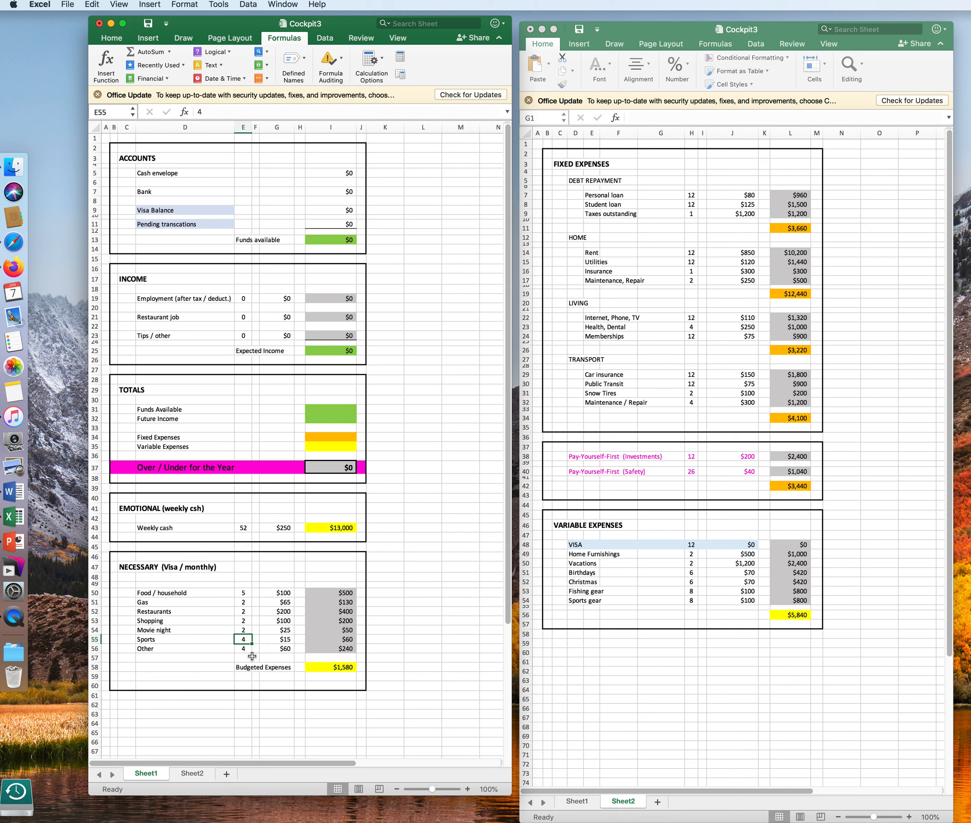
pyautogui.click(245, 632)
pyautogui.write('1')
pyautogui.press('Return')
# Set Food / household in the NECESSARY section to a count of 4 at $80 each
pyautogui.click(244, 593)
pyautogui.write('4')
pyautogui.press('Return')
pyautogui.click(288, 593)
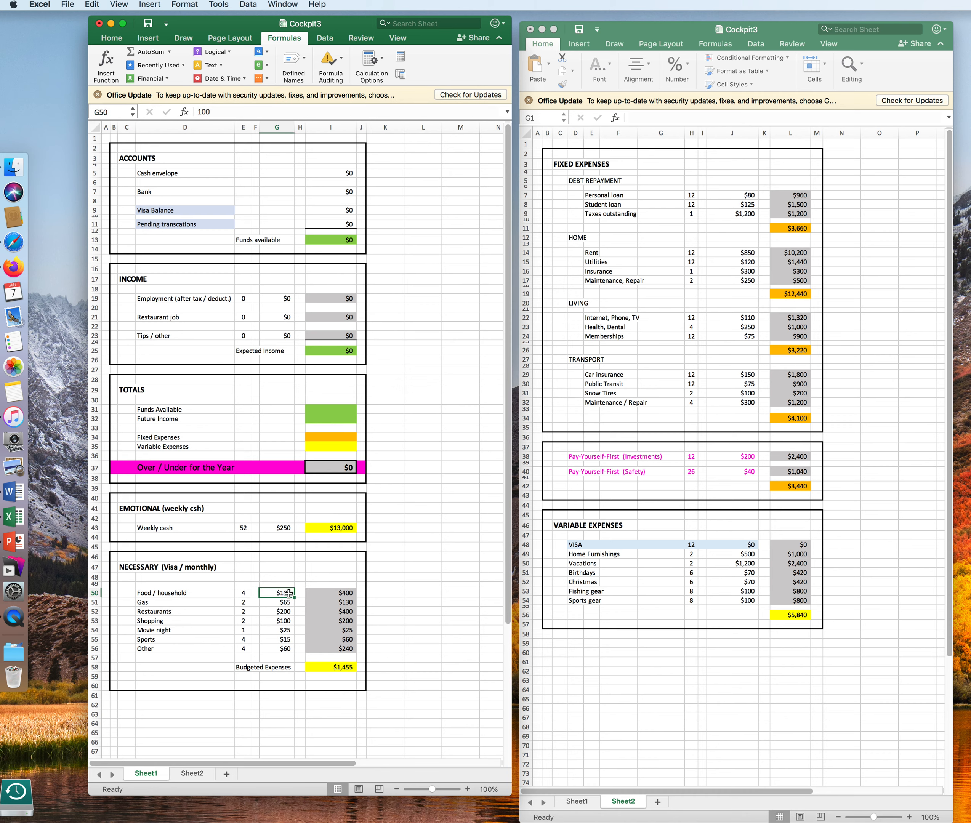
pyautogui.write('80')
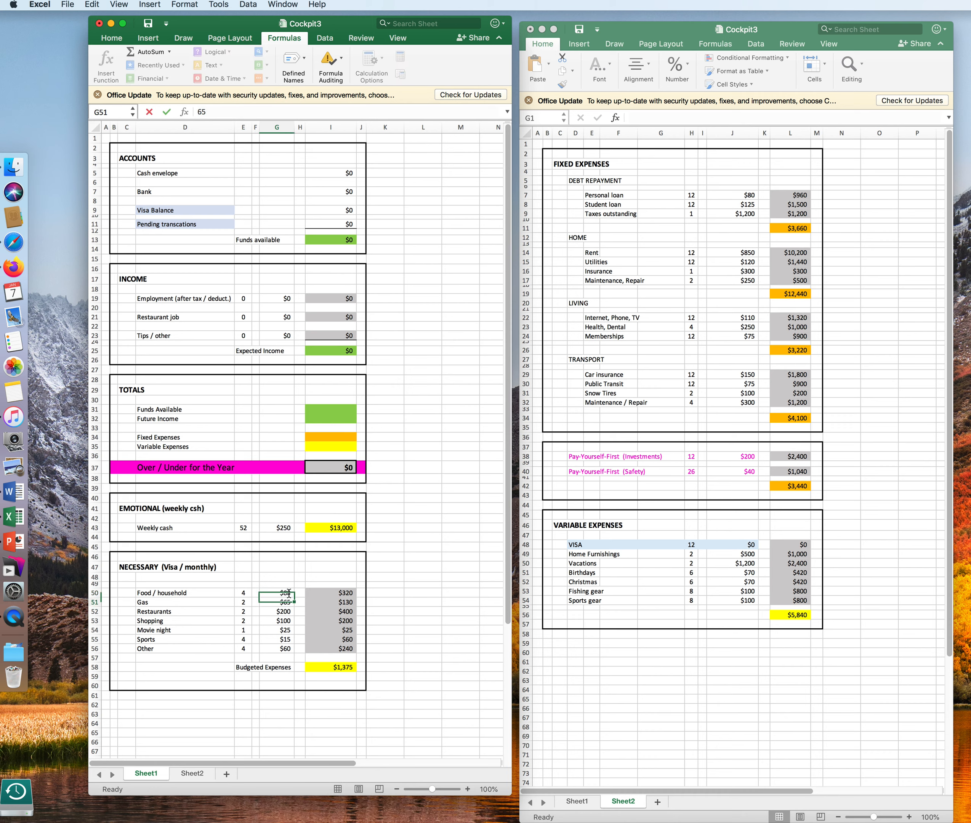
pyautogui.press('Return')
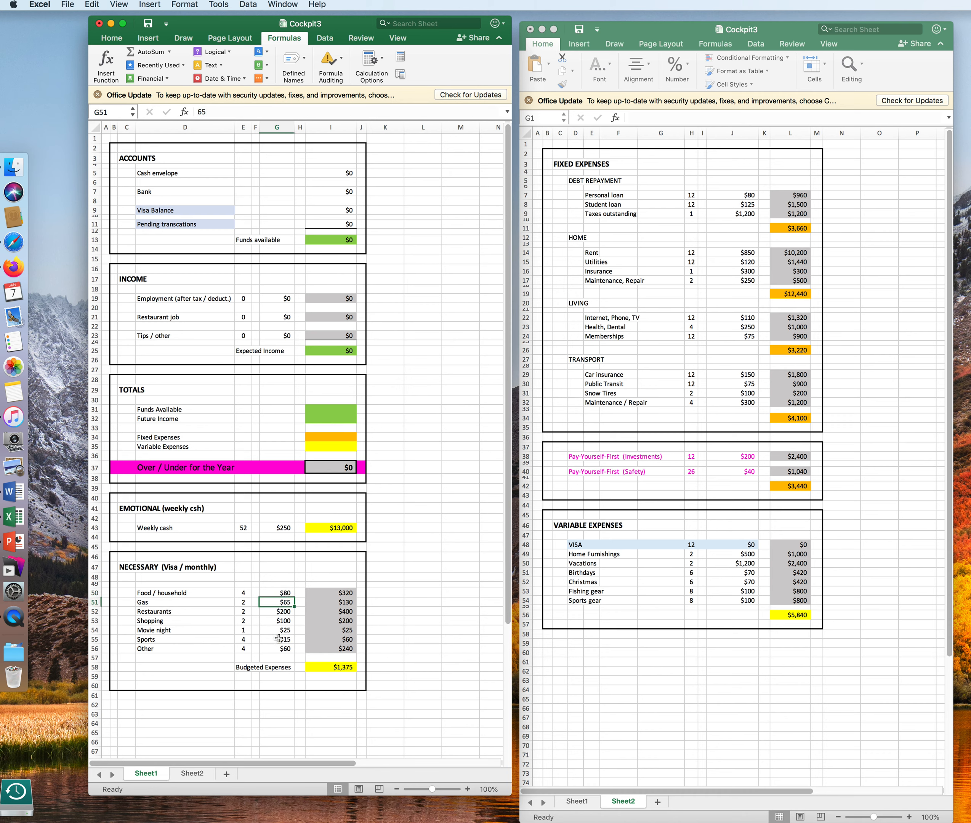
# Set the monthly count for Movie night to 2 in the NECESSARY section
pyautogui.click(243, 631)
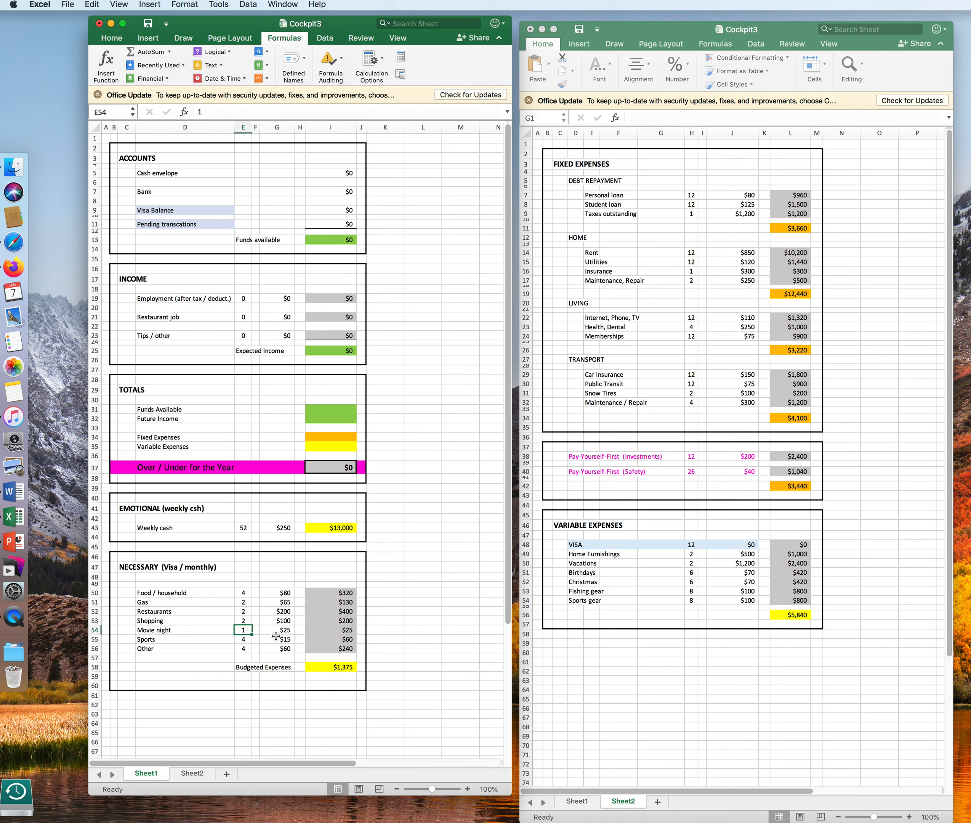
pyautogui.write('2')
pyautogui.press('Return')
# Enter 1400 as the monthly VISA amount under VARIABLE EXPENSES on Sheet2
pyautogui.click(731, 546)
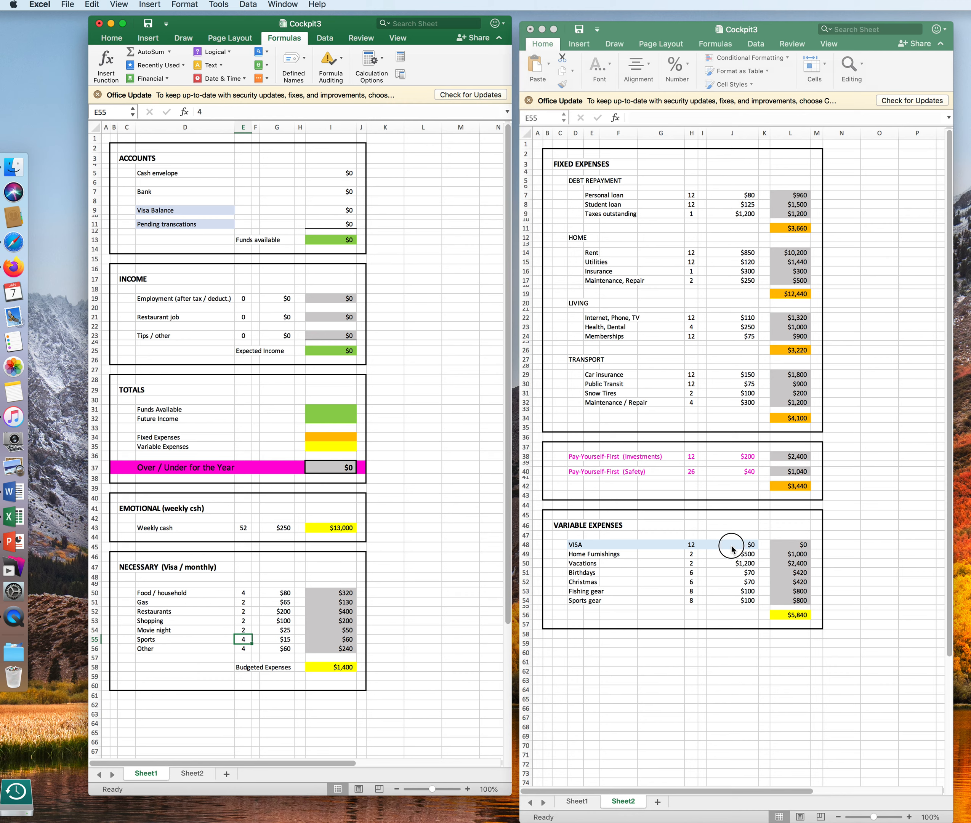
pyautogui.click(731, 546)
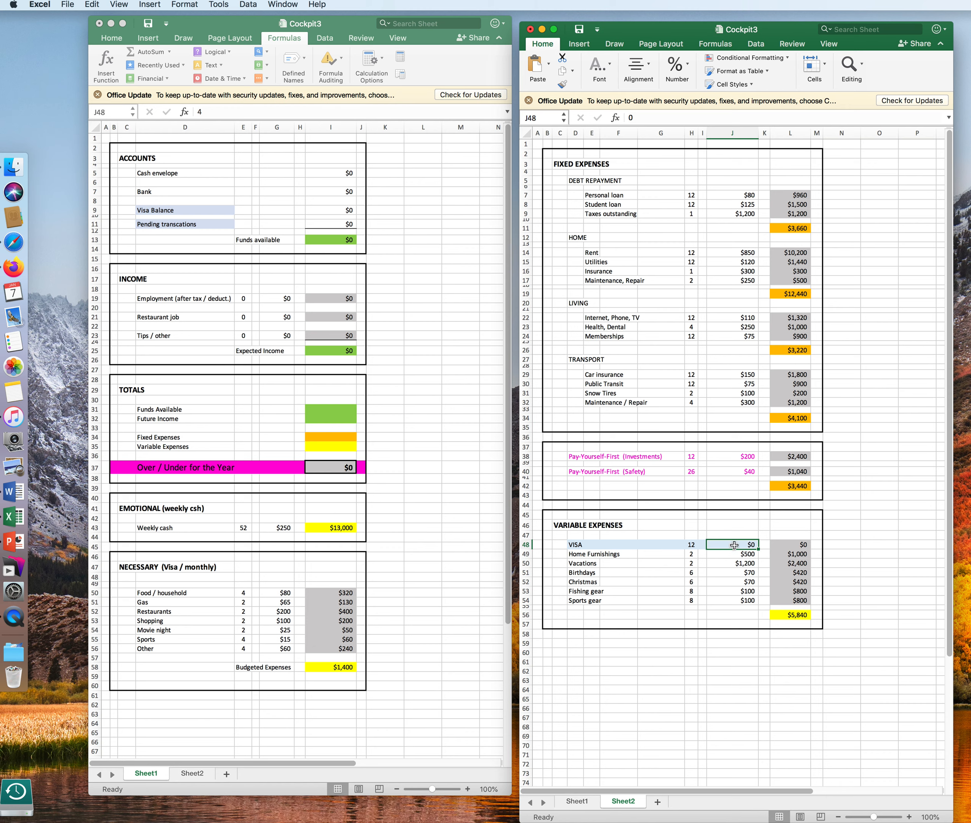
pyautogui.write('1400')
pyautogui.press('Return')
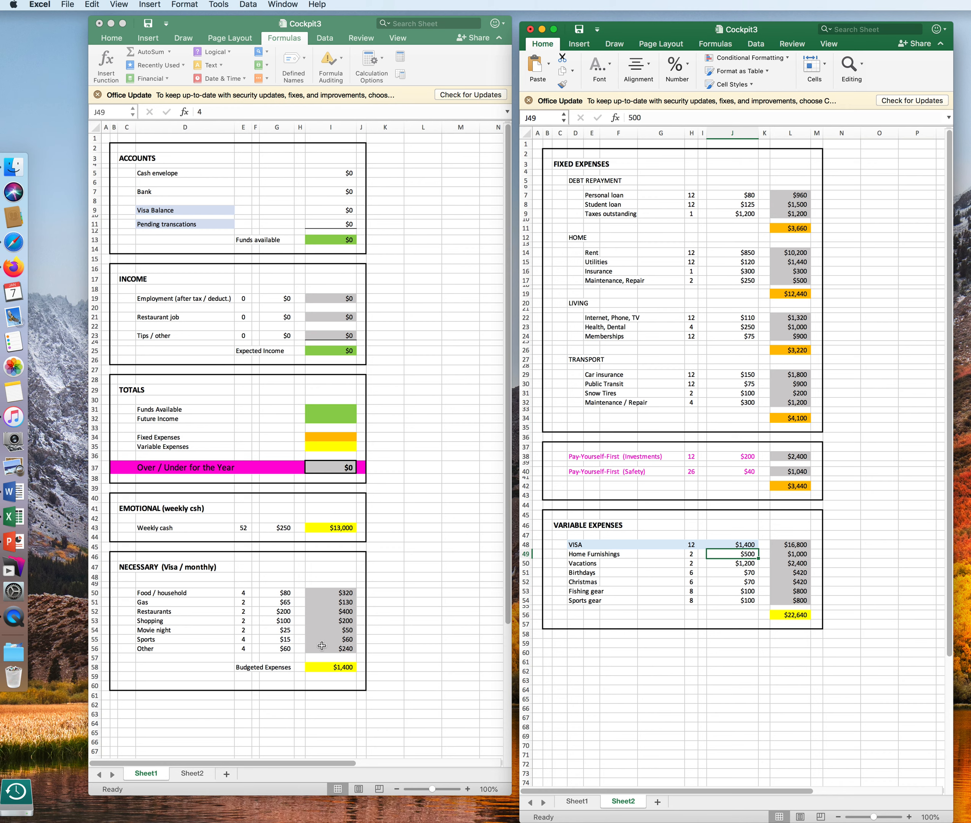
# Append 4 to the Food / household label and 2 to the Gas label on Sheet1
pyautogui.click(243, 642)
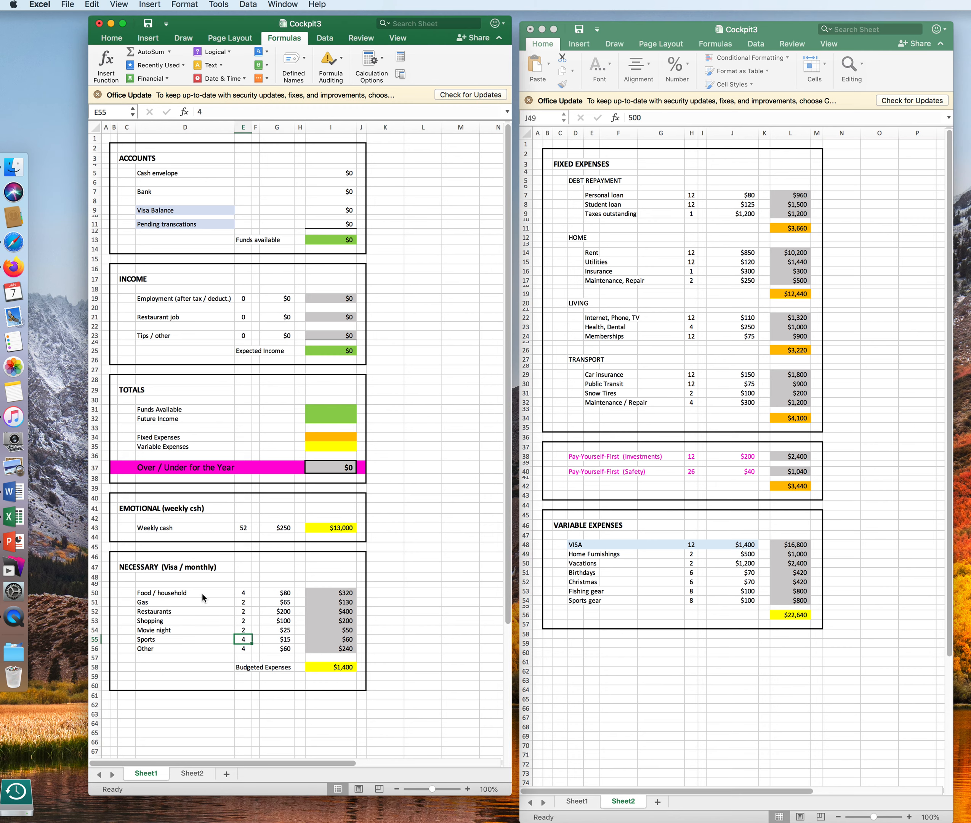
pyautogui.click(203, 597)
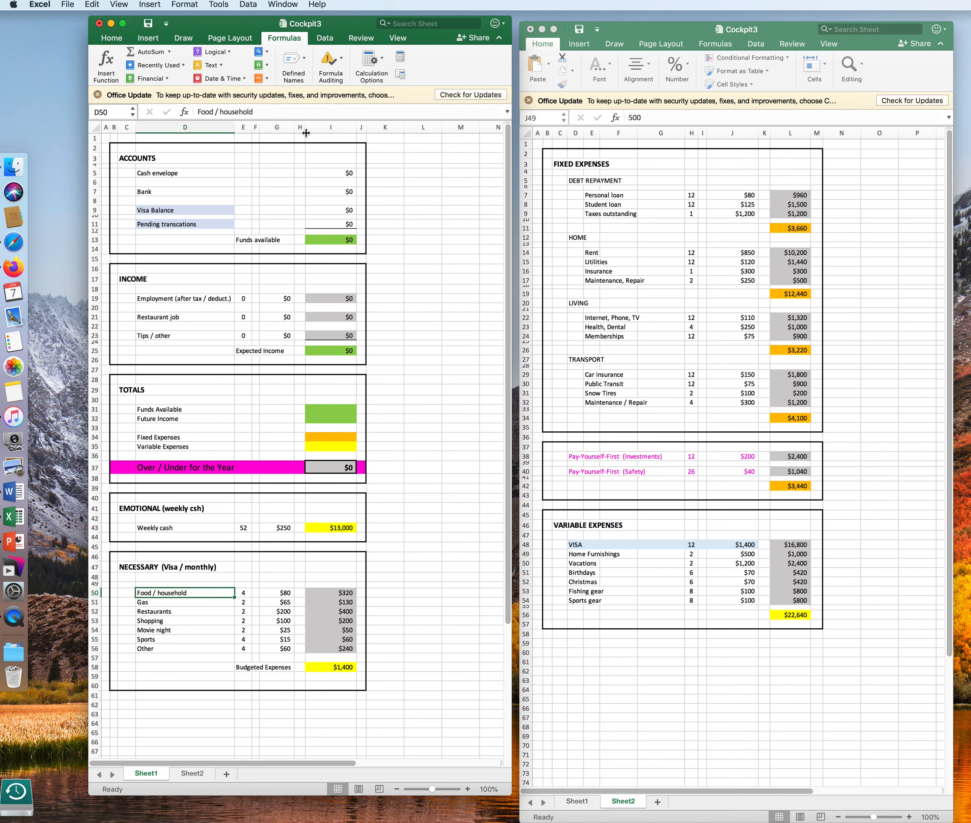
pyautogui.click(283, 111)
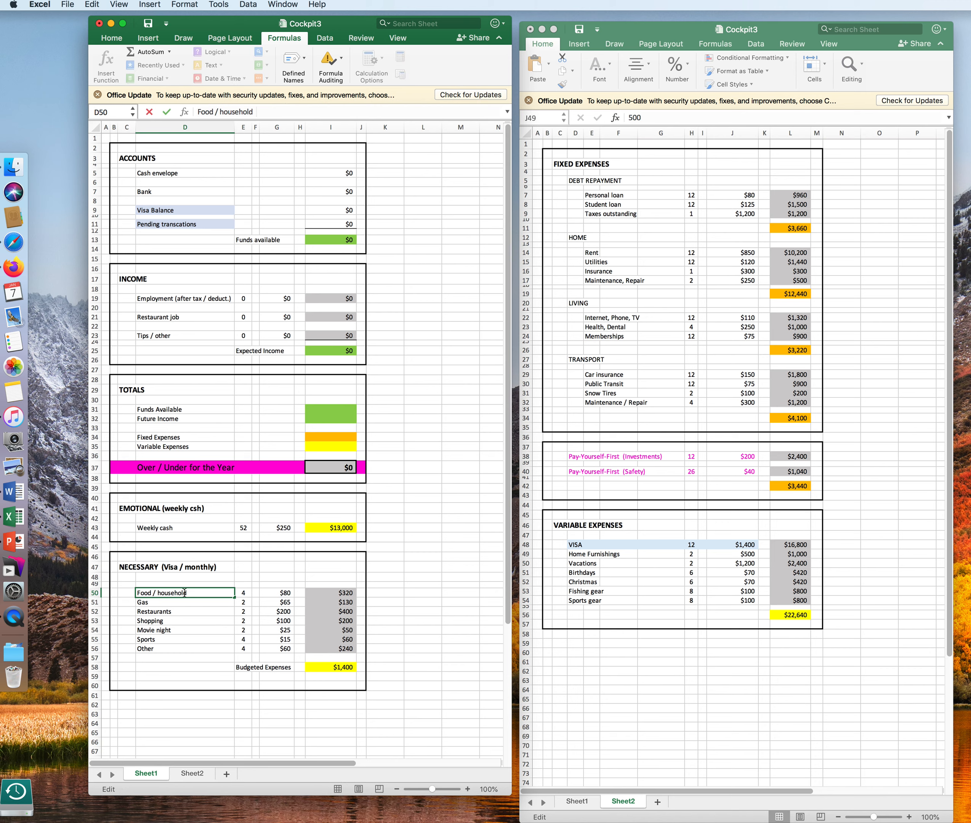
pyautogui.write('4')
pyautogui.press('Return')
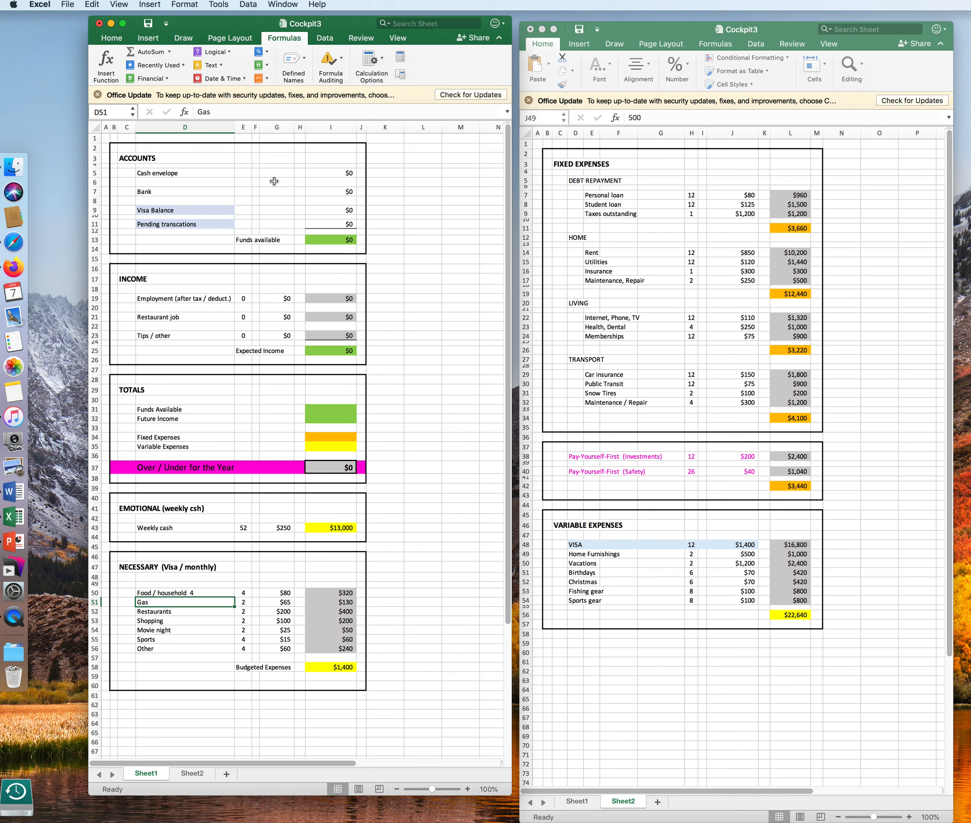
pyautogui.click(225, 111)
pyautogui.write('2')
pyautogui.press('Return')
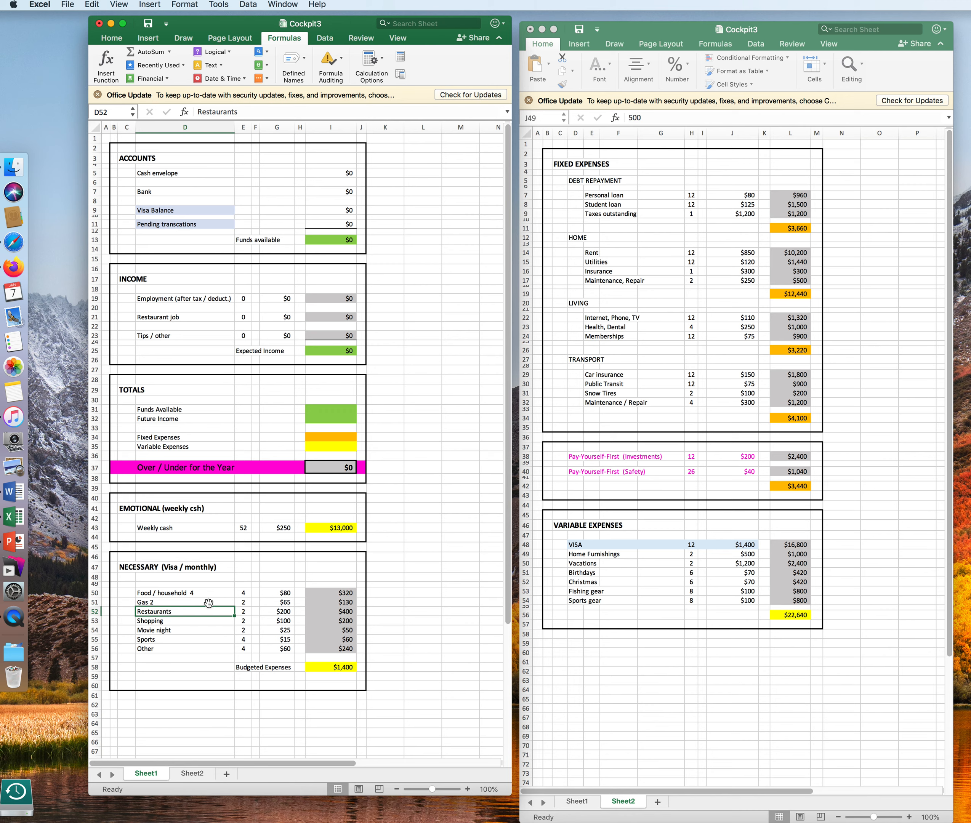
# Append 2 to both the Restaurants and Shopping labels in the NECESSARY section
pyautogui.click(250, 111)
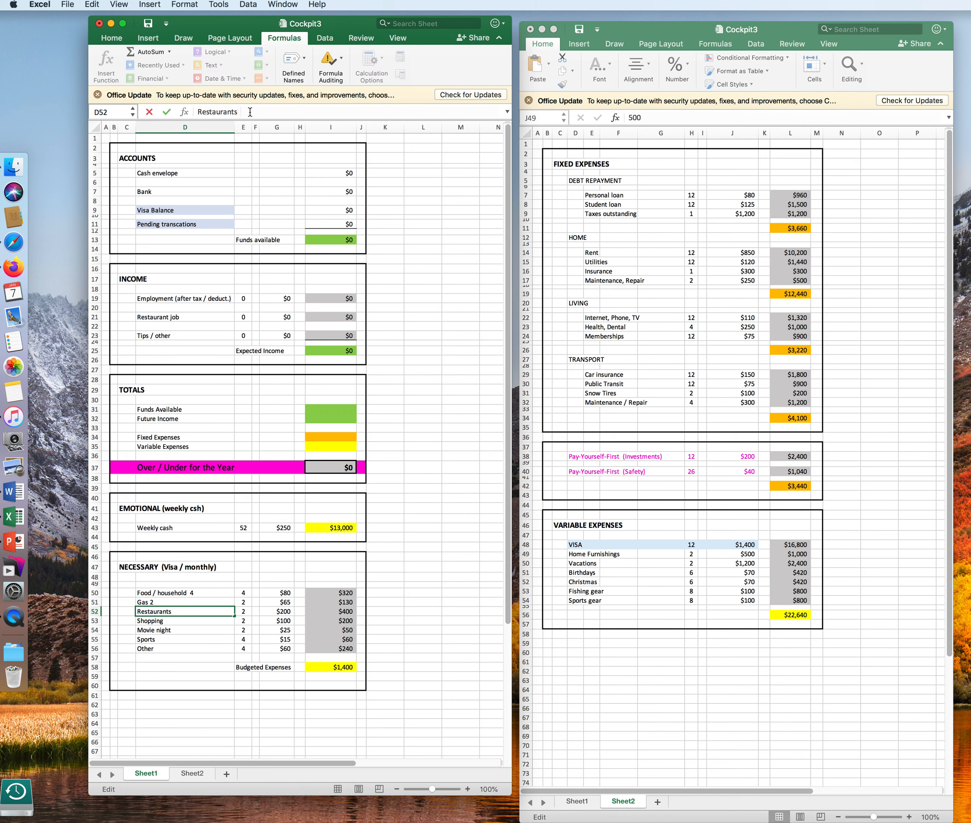
pyautogui.write('2')
pyautogui.press('Return')
pyautogui.click(244, 111)
pyautogui.write('2')
pyautogui.press('Return')
# Enter 1400 in cell I47, on the NECESSARY (Visa / monthly) heading row
pyautogui.click(328, 568)
pyautogui.write('1400')
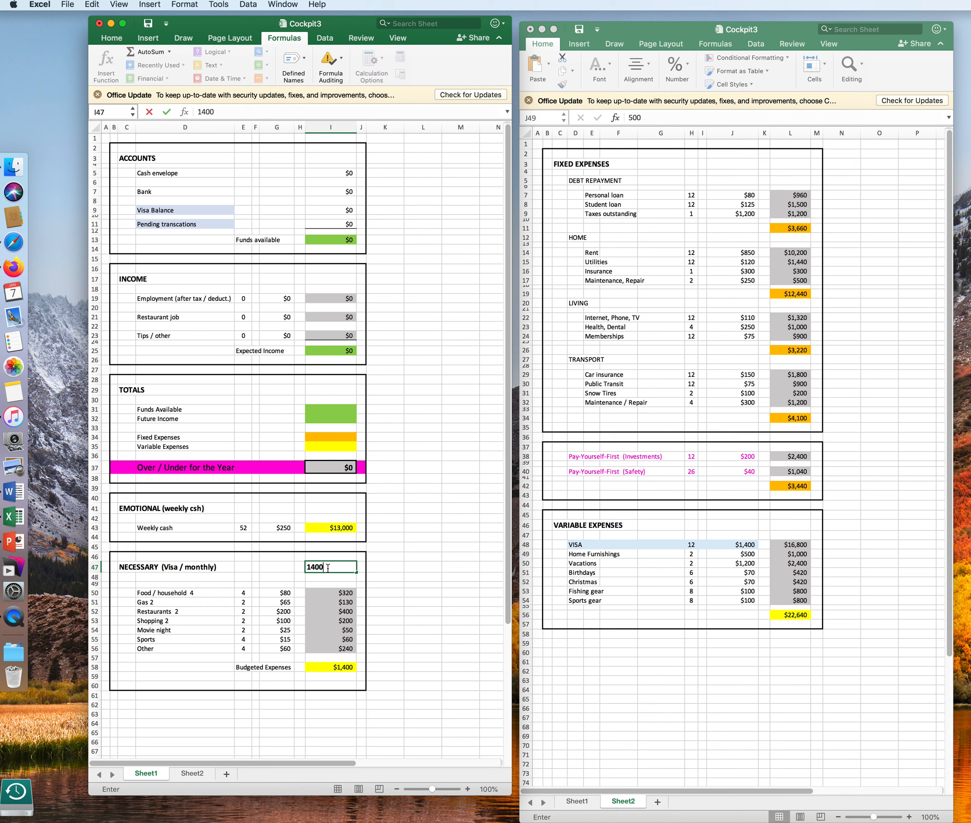
pyautogui.press('Return')
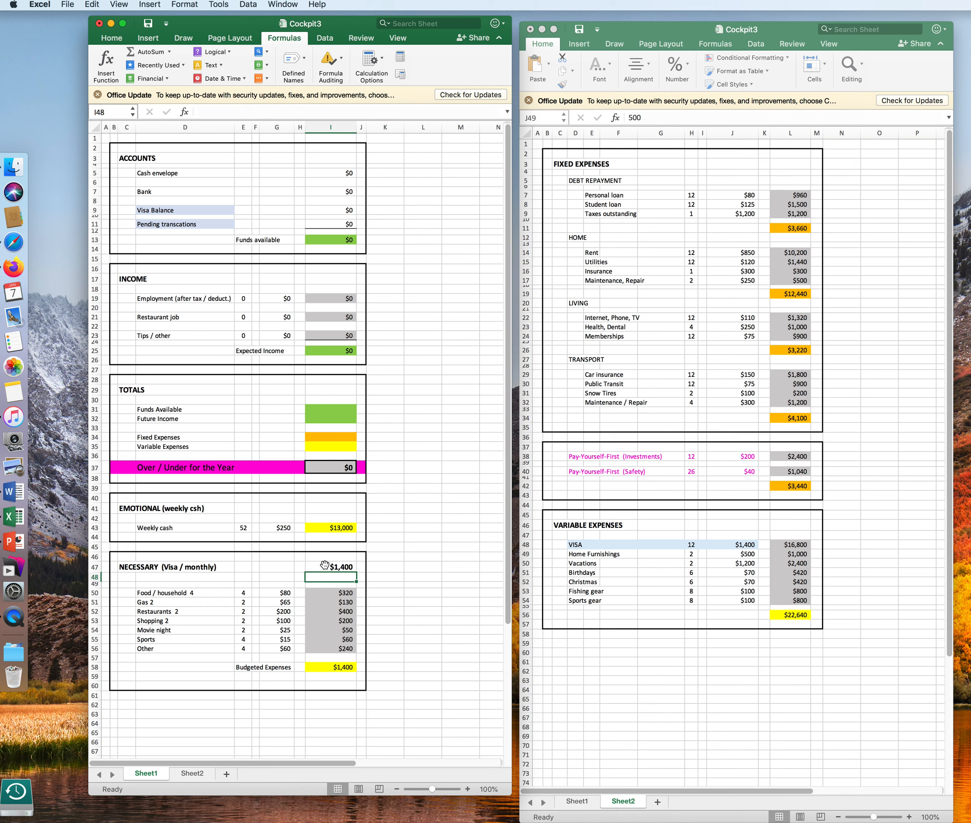
pyautogui.click(322, 567)
# Enter 50 for Cash envelope and 1000 for Bank in the ACCOUNTS section
pyautogui.click(321, 408)
pyautogui.click(334, 174)
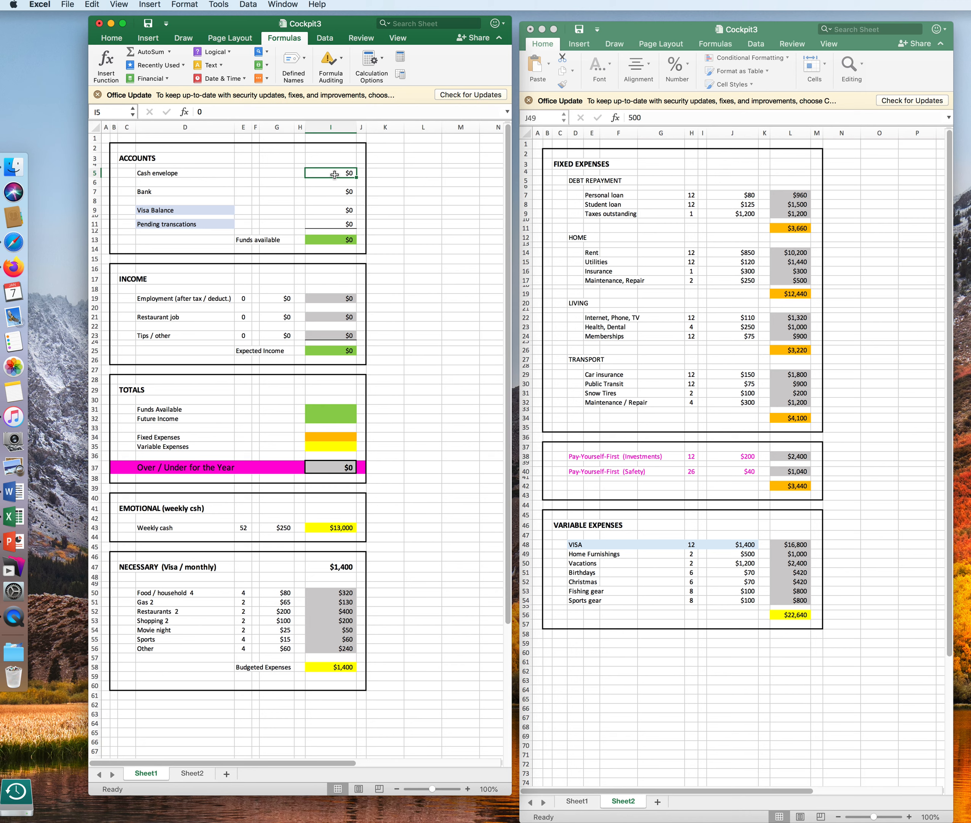
pyautogui.write('50')
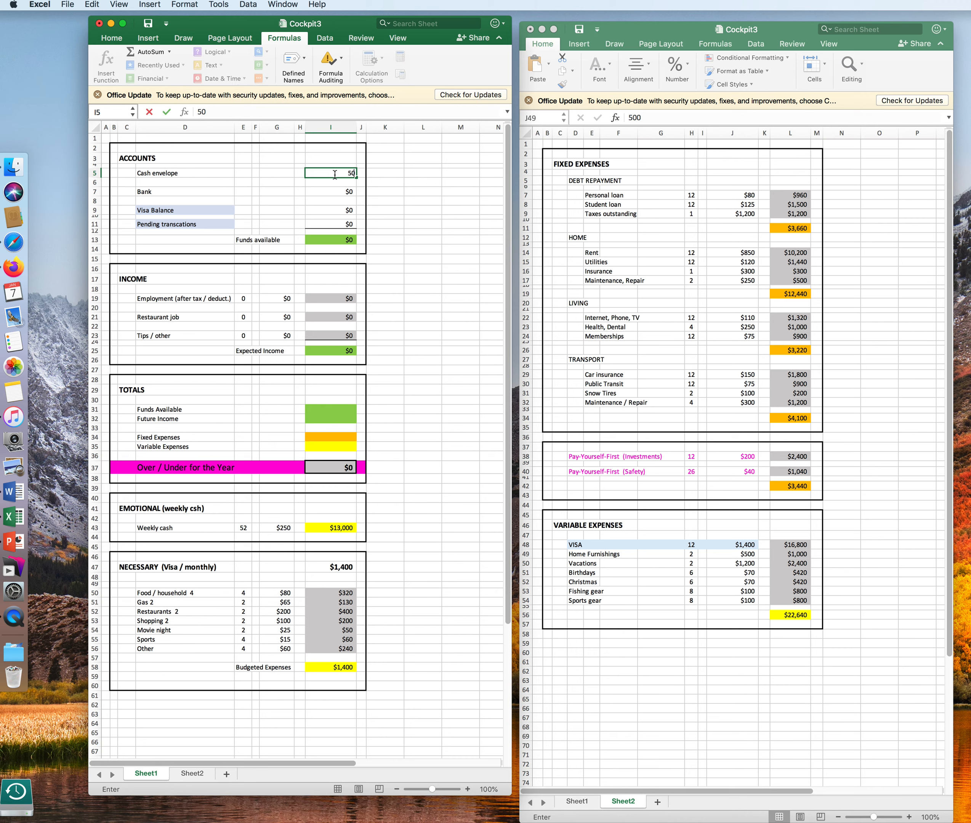
pyautogui.press('Return')
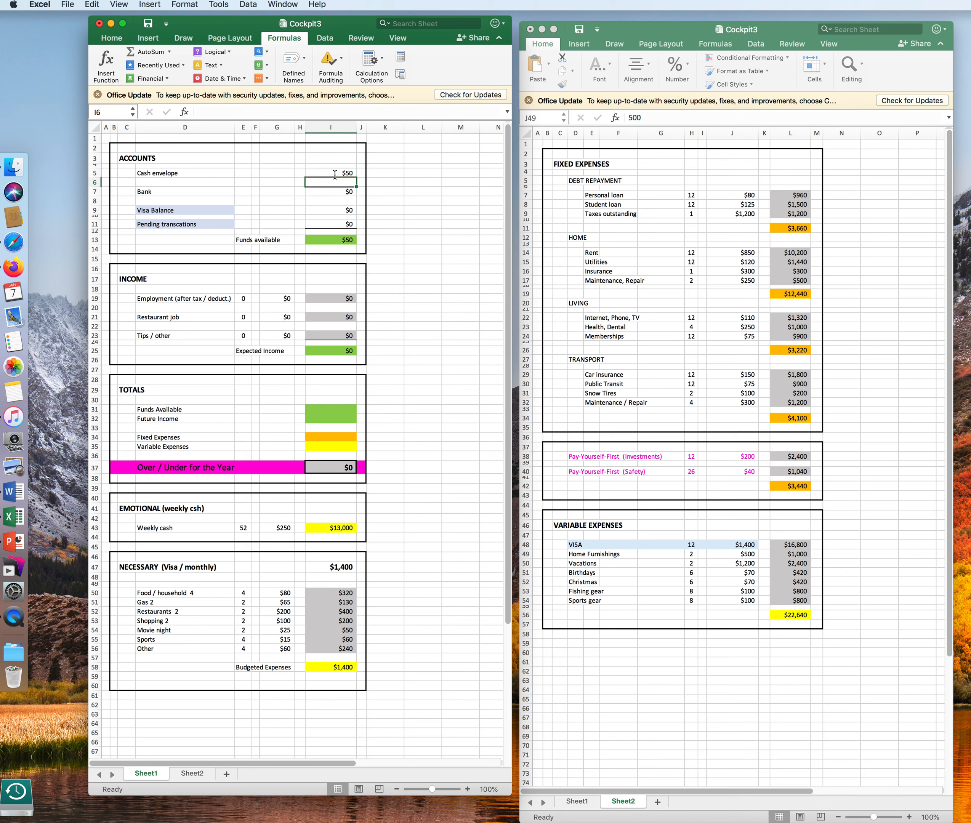
pyautogui.click(329, 192)
pyautogui.write('1000')
pyautogui.press('Return')
# Enter -750 for the Visa Balance and -100 for the pending transactions in the ACCOUNTS section
pyautogui.click(332, 211)
pyautogui.write('-7')
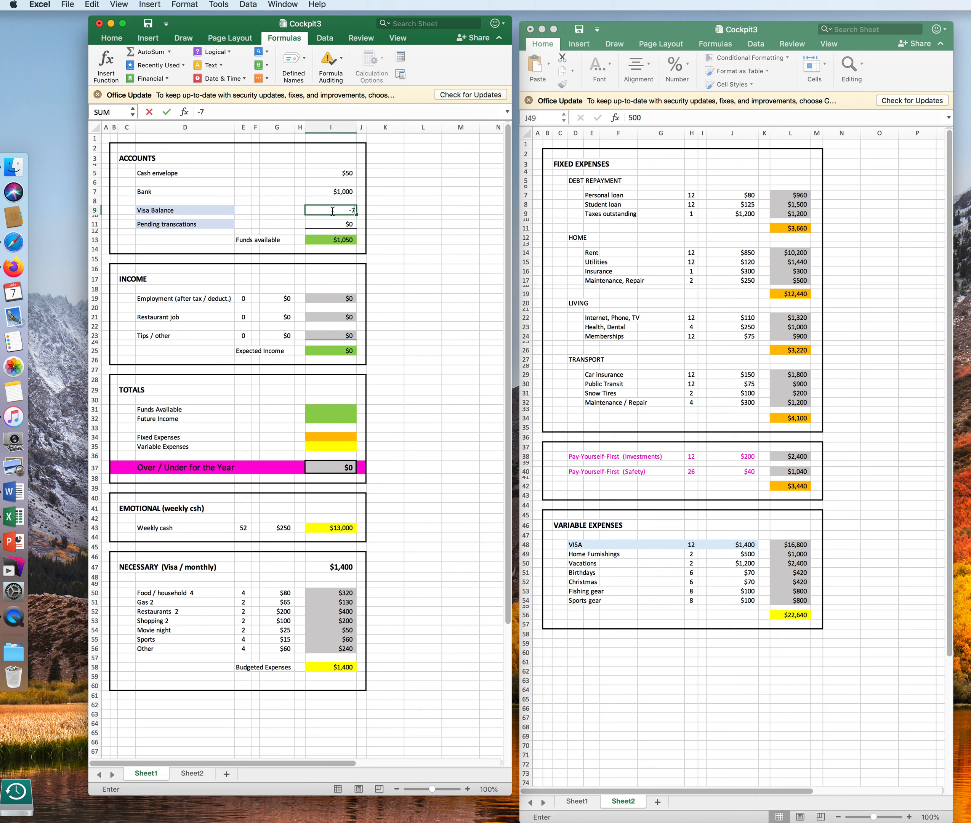
pyautogui.write('50')
pyautogui.press('Return')
pyautogui.click(325, 224)
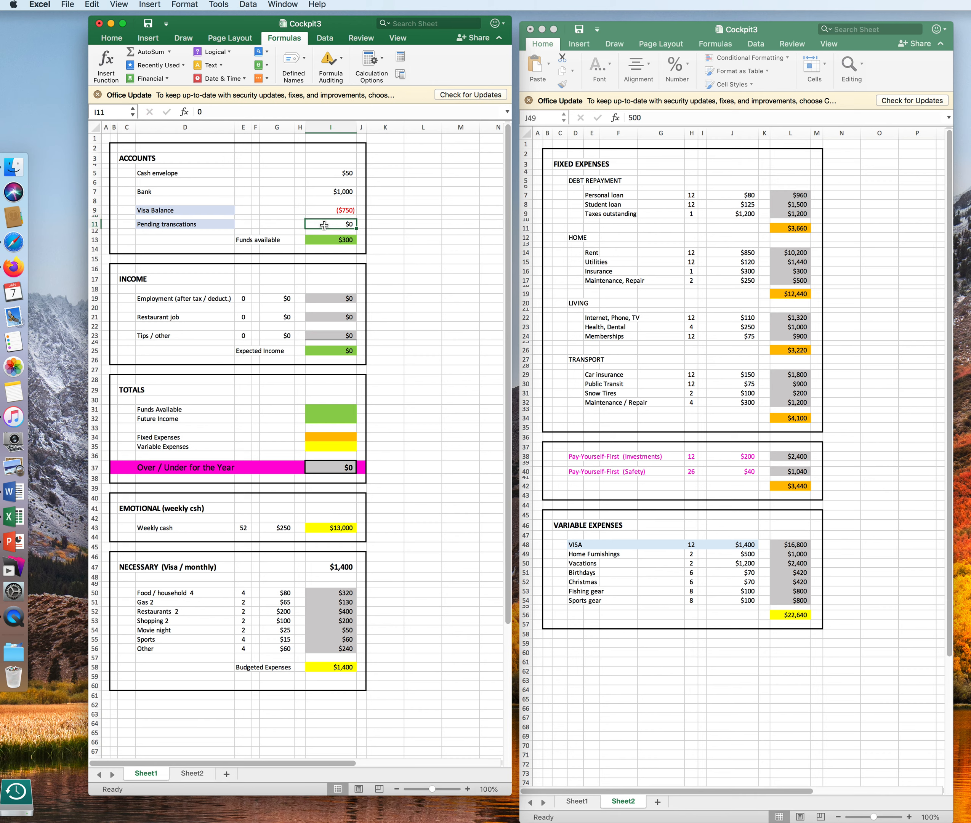
pyautogui.write('-100')
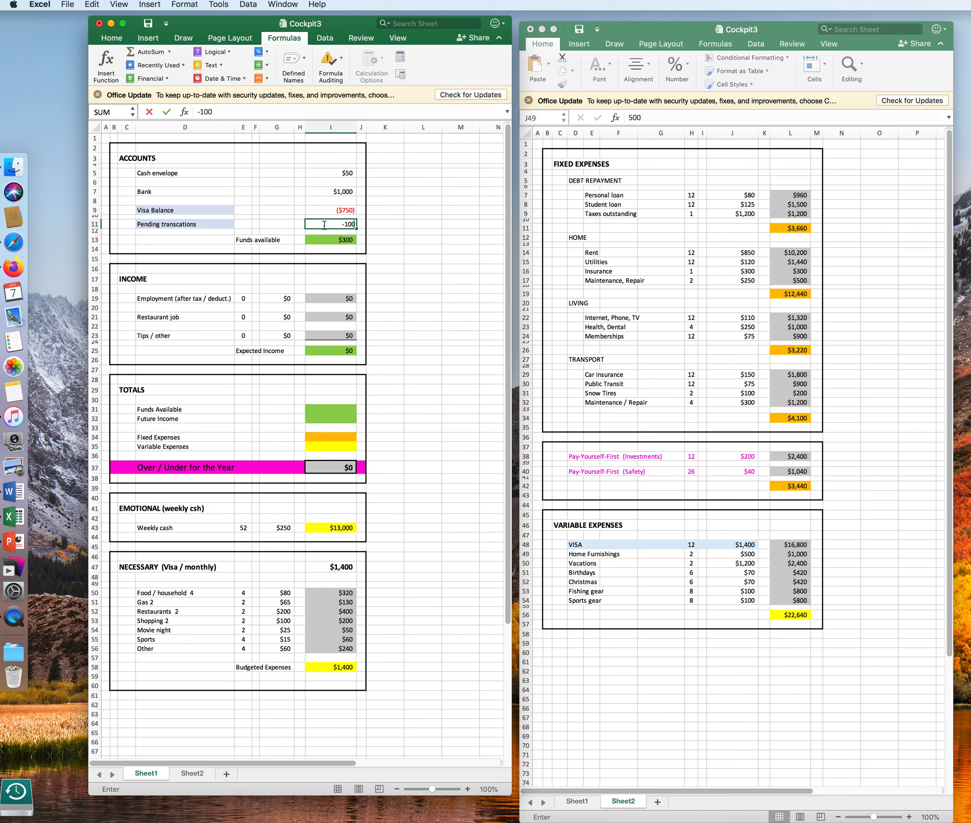
pyautogui.press('Return')
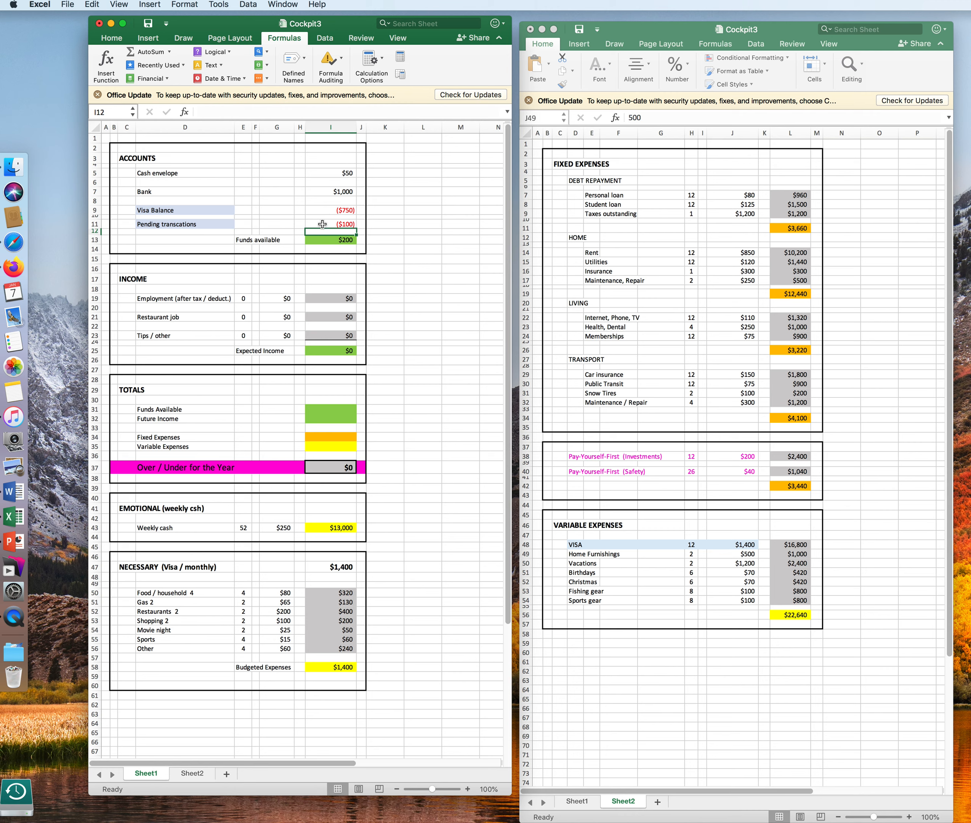
# Link Funds Available in the TOTALS section to the ACCOUNTS funds available with the formula =I13
pyautogui.click(390, 232)
pyautogui.click(341, 240)
pyautogui.click(394, 249)
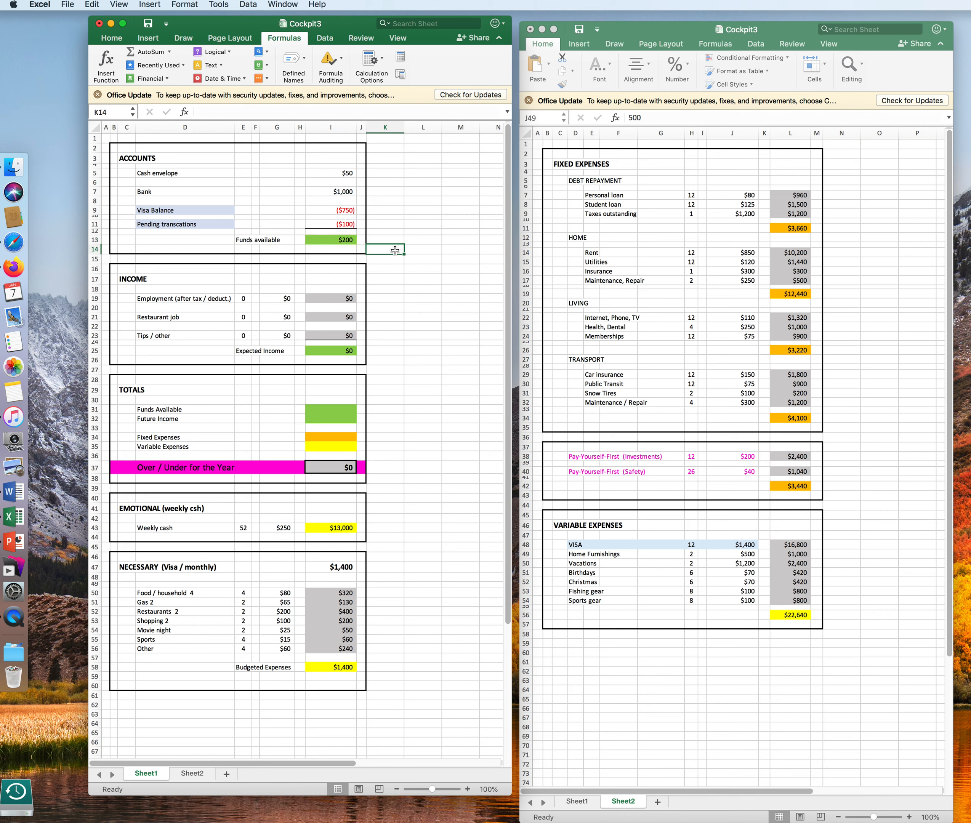
pyautogui.click(338, 240)
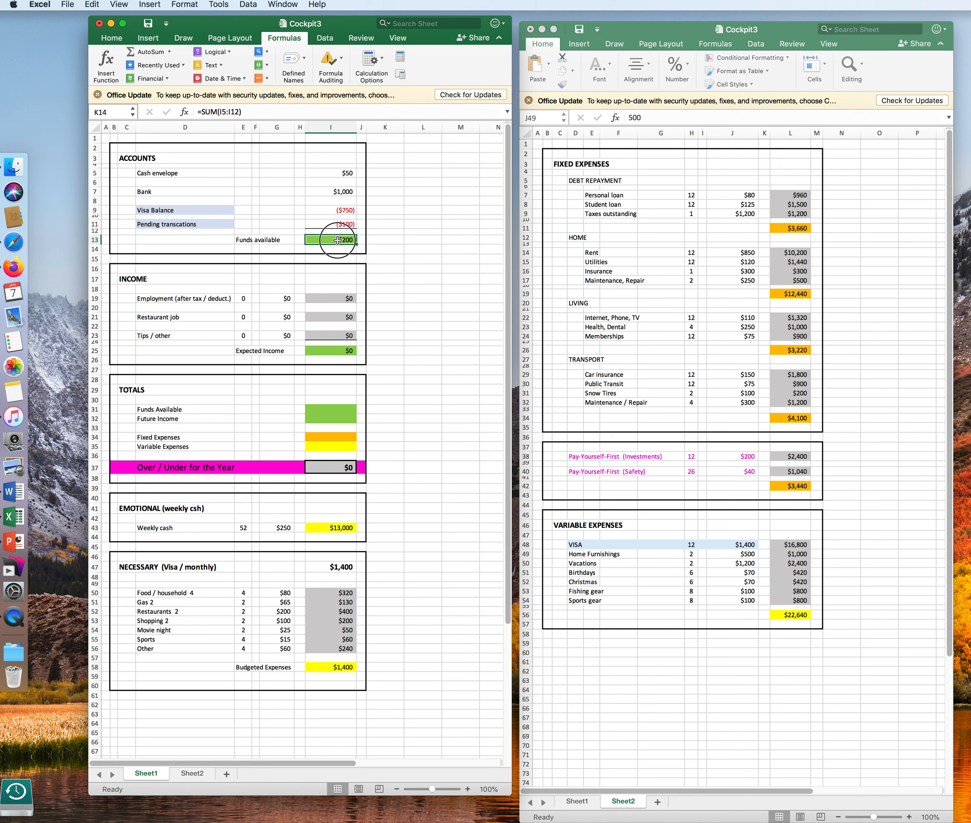
pyautogui.click(328, 409)
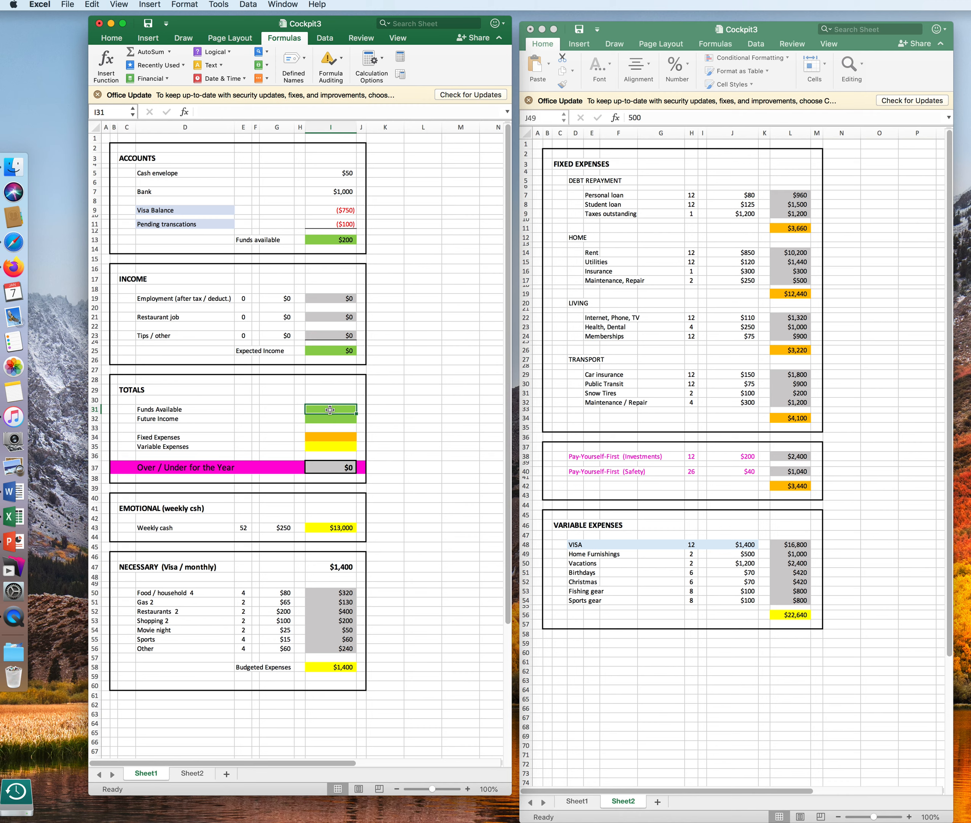
pyautogui.write('=')
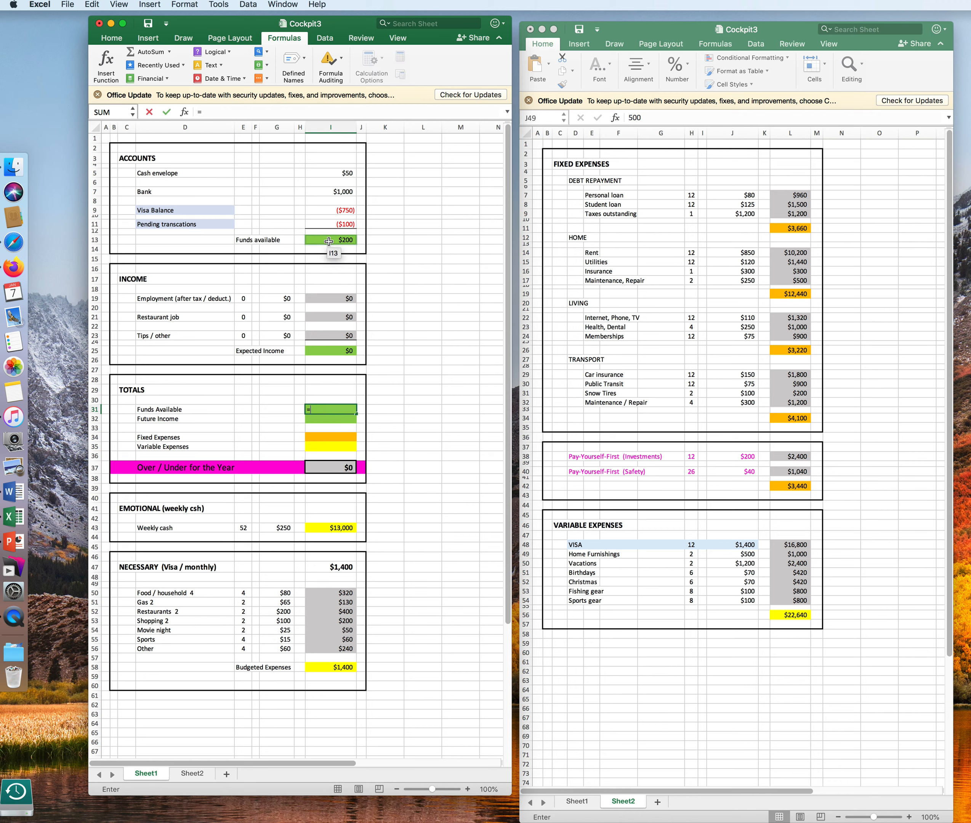
pyautogui.click(328, 240)
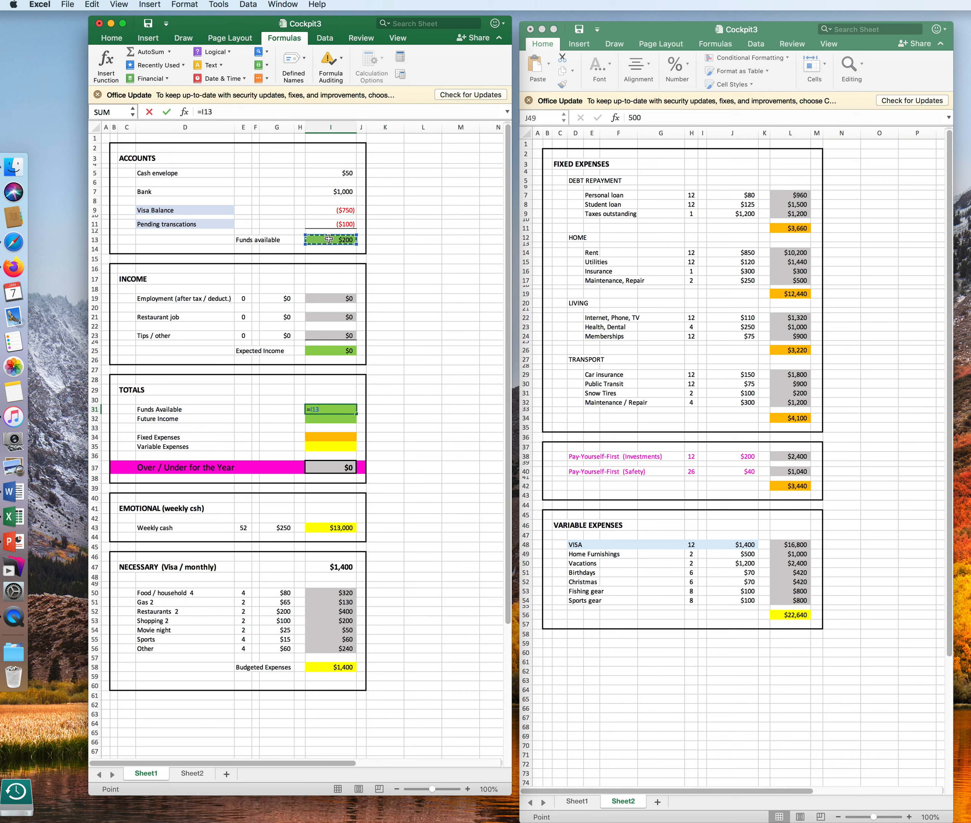
pyautogui.press('Return')
pyautogui.click(327, 410)
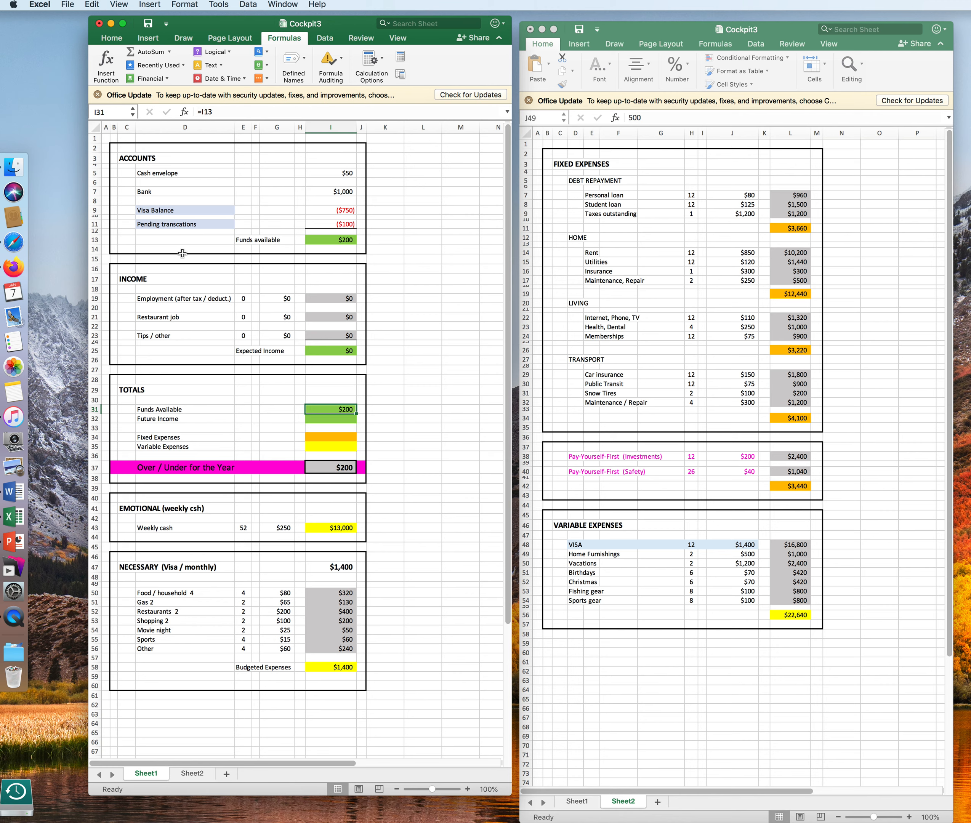
pyautogui.click(422, 291)
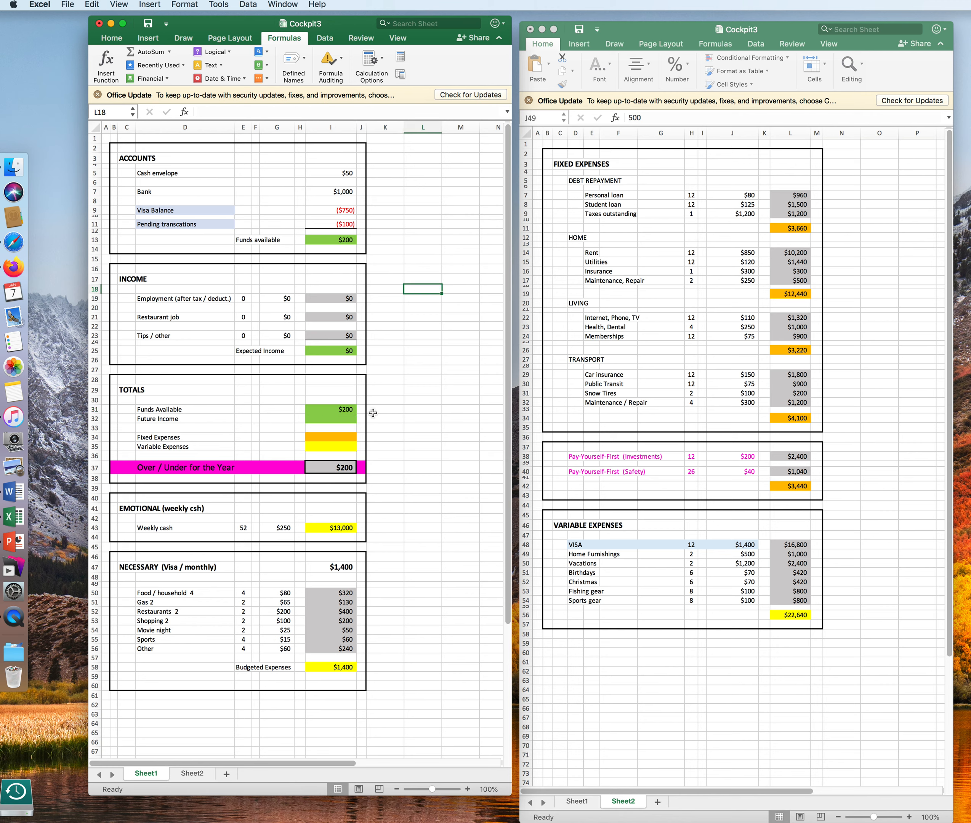
# Link Future Income in the TOTALS section to the Expected Income total with the formula =I25
pyautogui.click(336, 420)
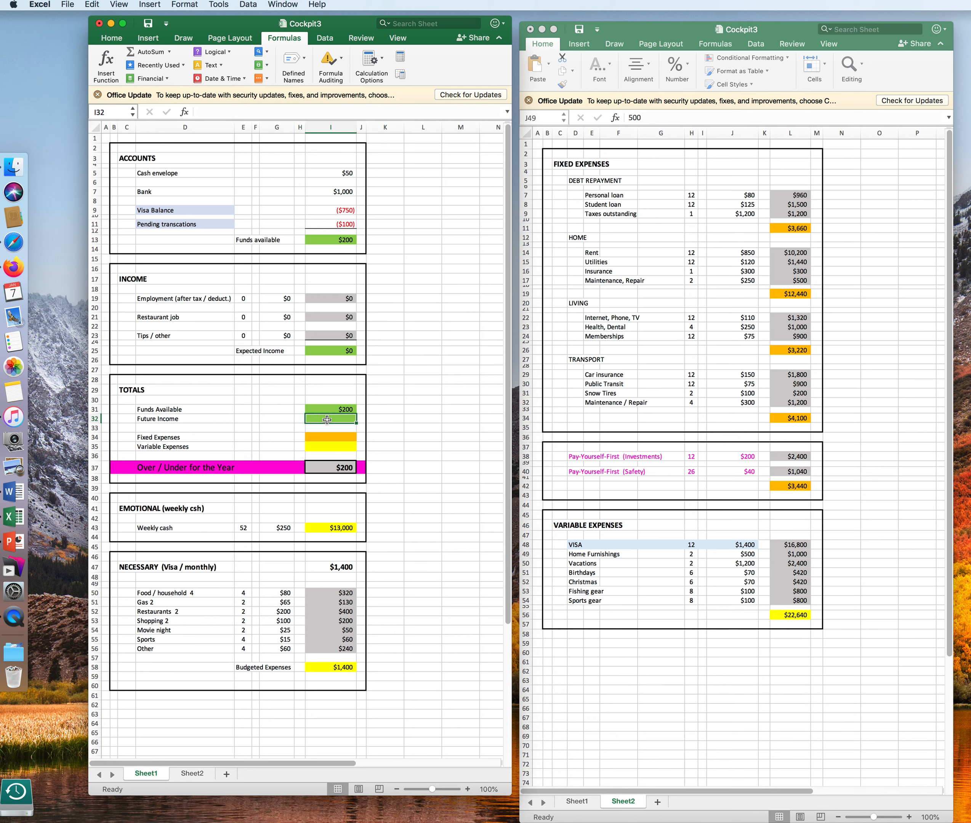
pyautogui.write('=')
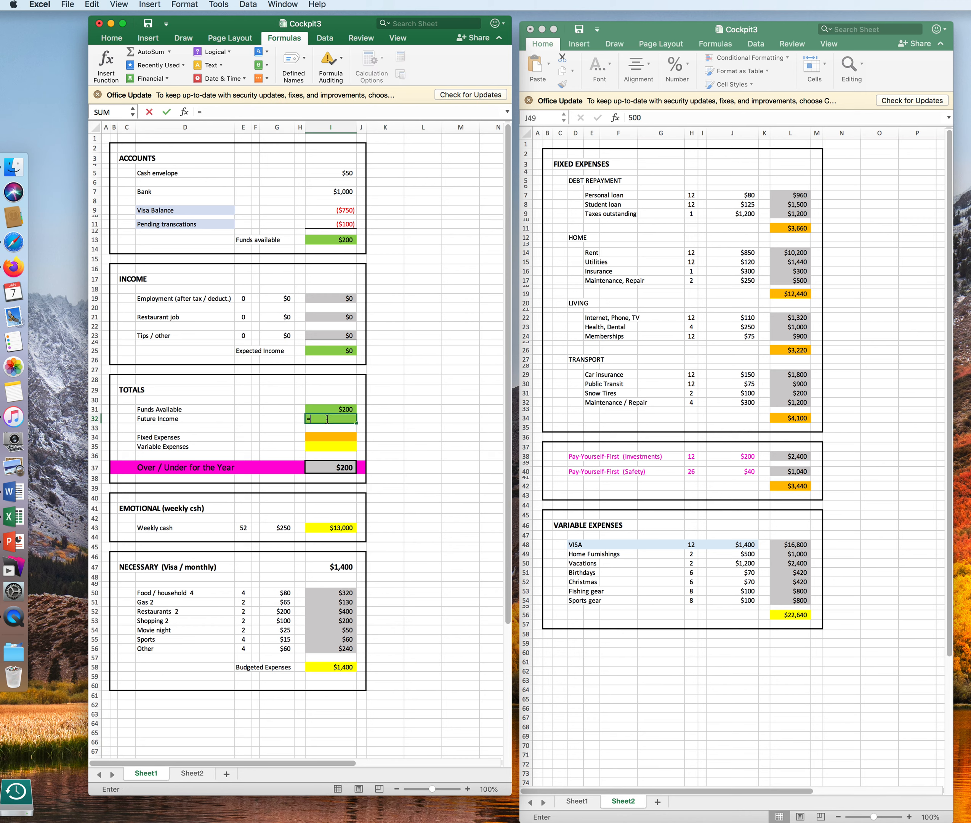
pyautogui.click(336, 352)
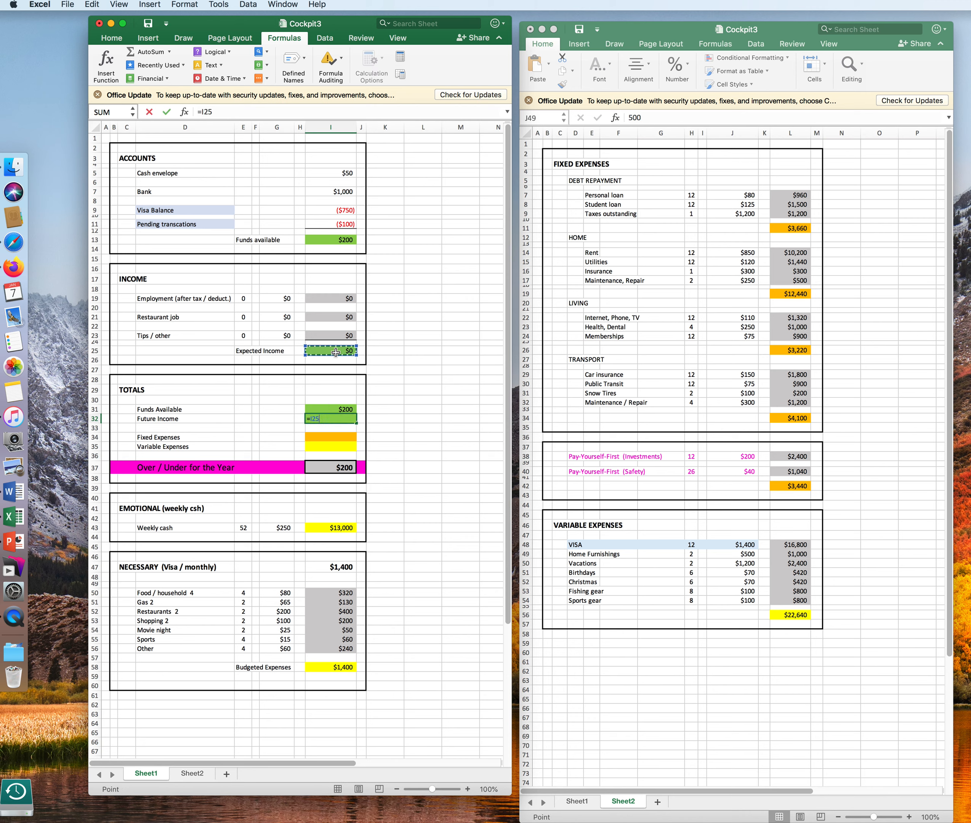
pyautogui.press('Return')
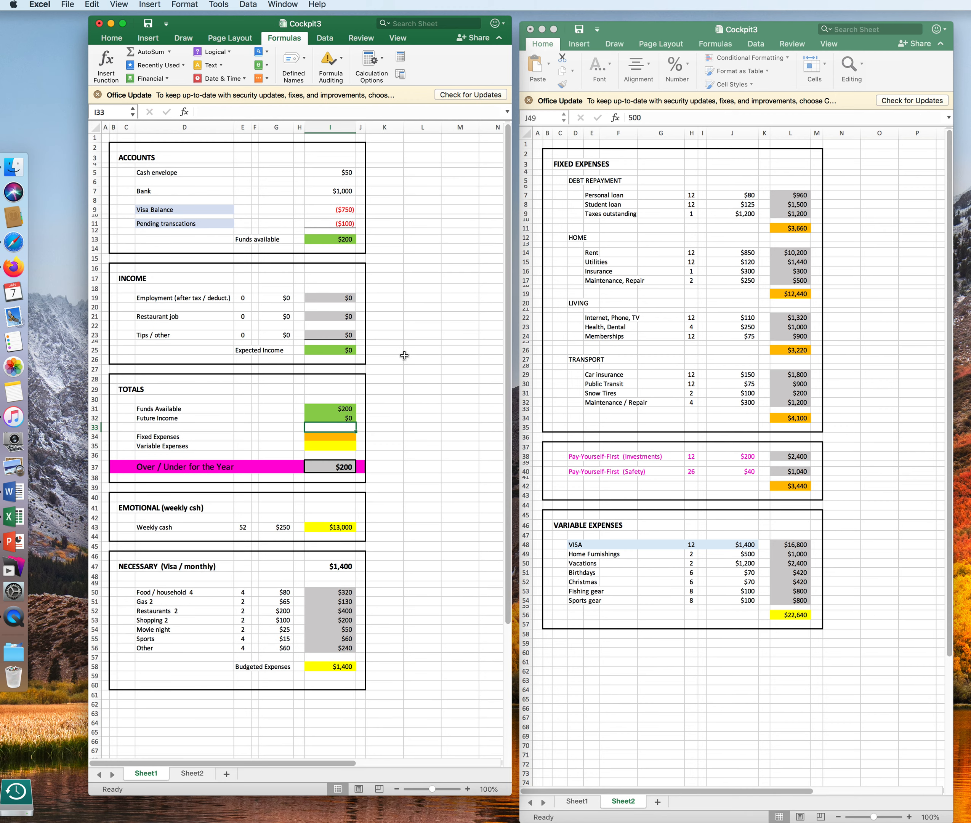
# Enter 12 payments of 2700 for Employment (after tax / deduct.) in the INCOME section
pyautogui.click(244, 300)
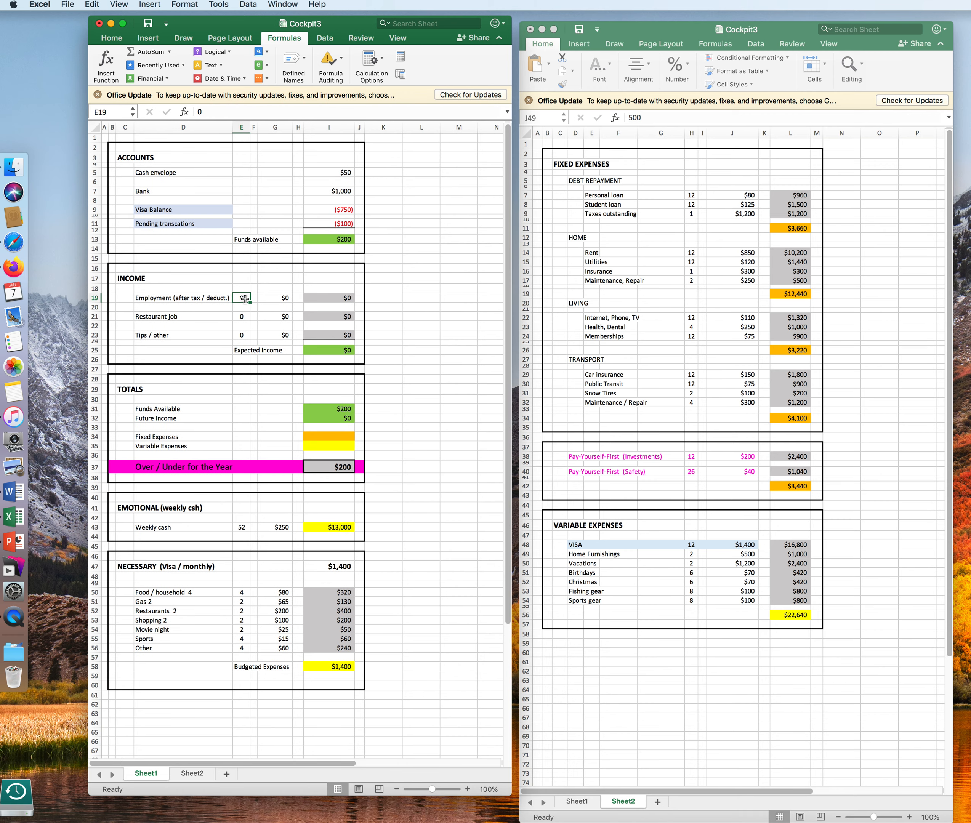
pyautogui.write('12')
pyautogui.press('Return')
pyautogui.click(262, 300)
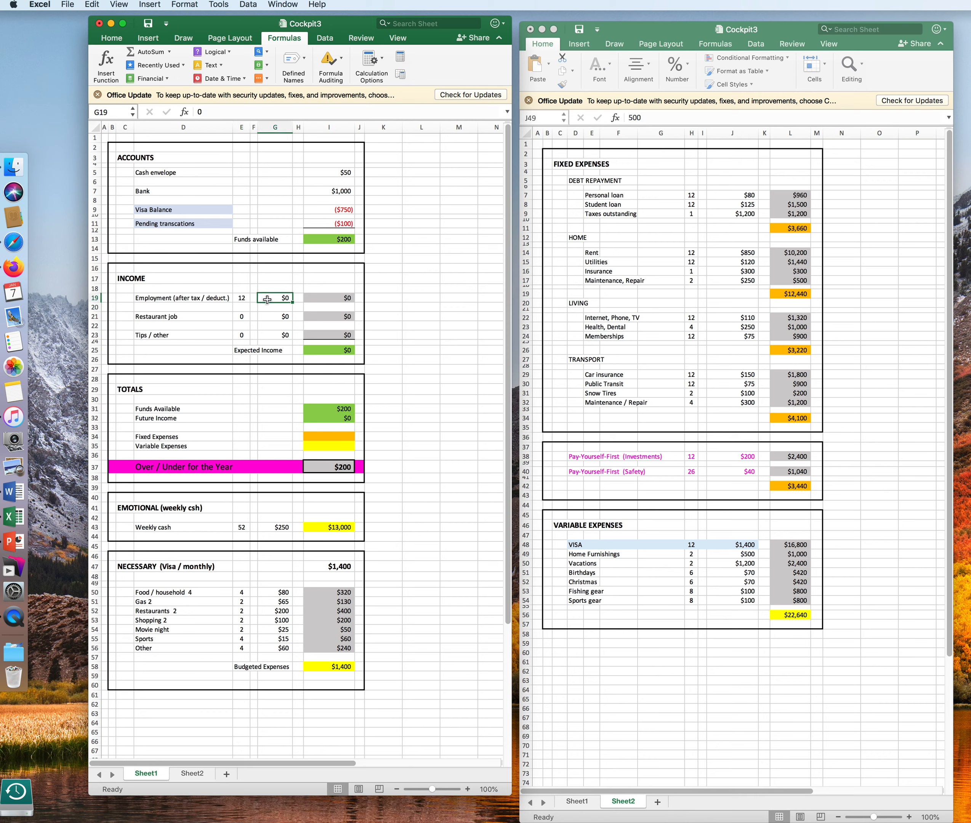
pyautogui.write('2700')
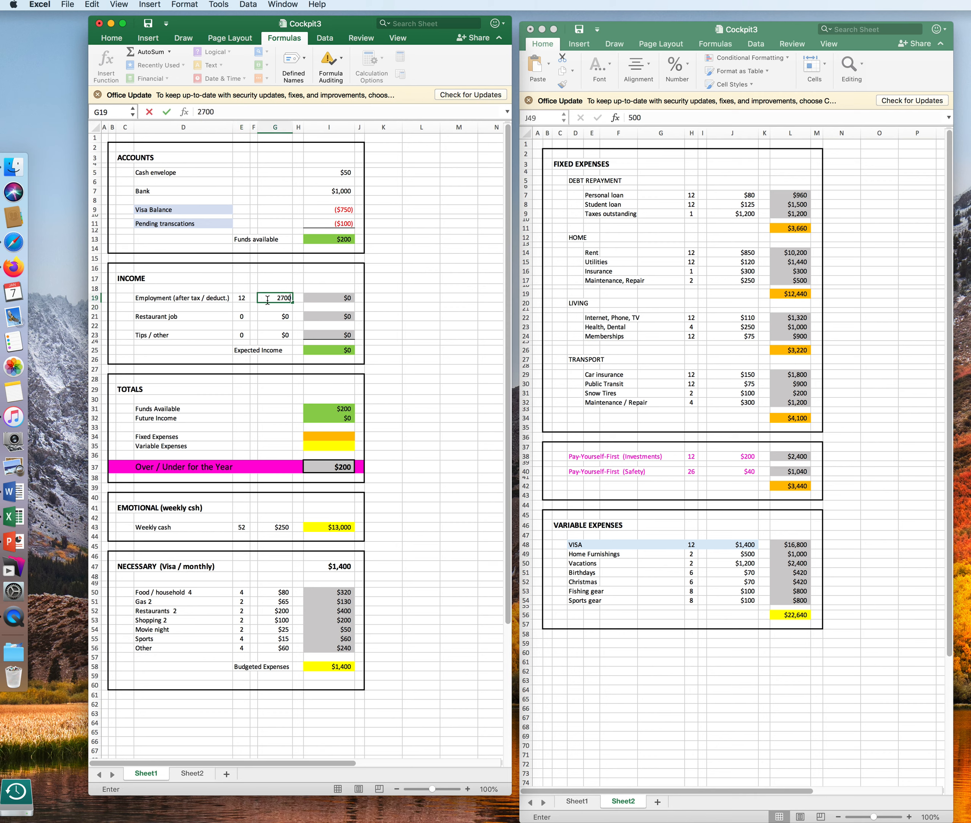
pyautogui.press('Return')
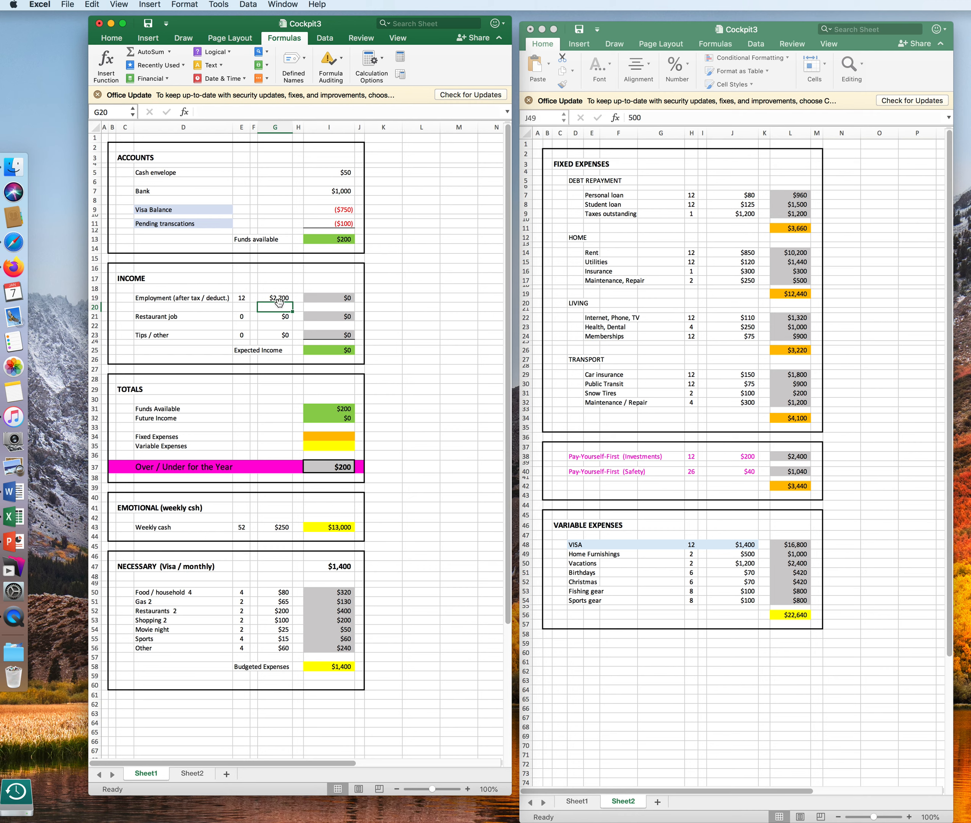
# Calculate the yearly Employment income in I19 with the formula =E19*G19
pyautogui.click(331, 299)
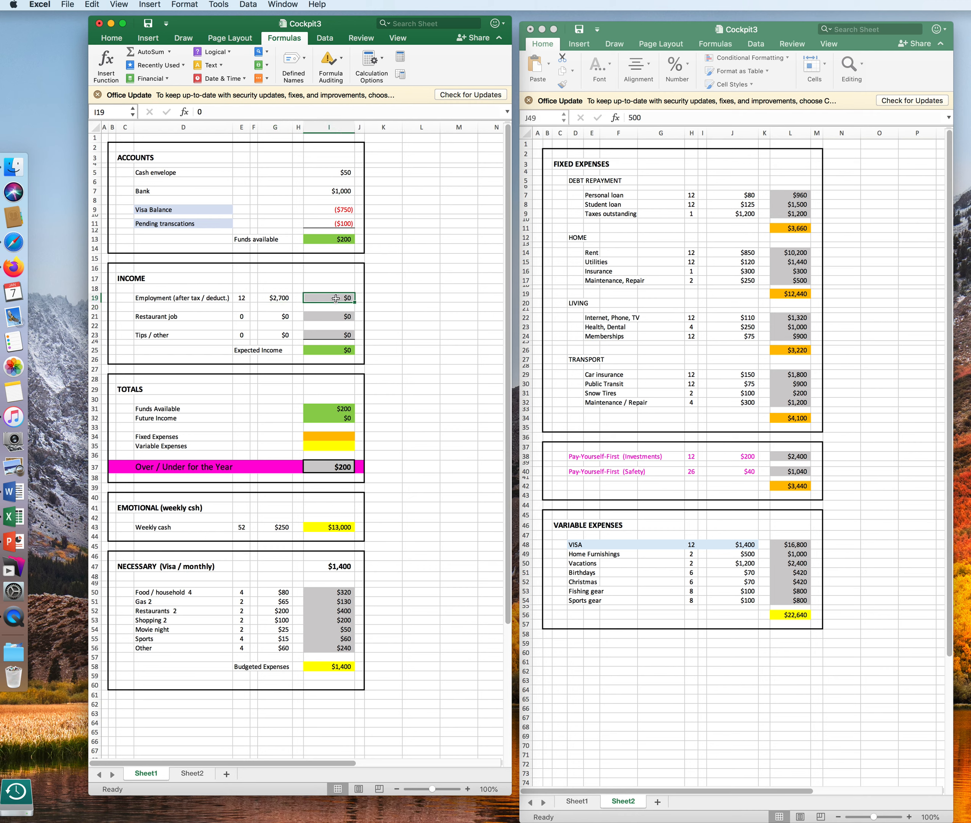
pyautogui.click(336, 299)
pyautogui.write('=')
pyautogui.click(243, 298)
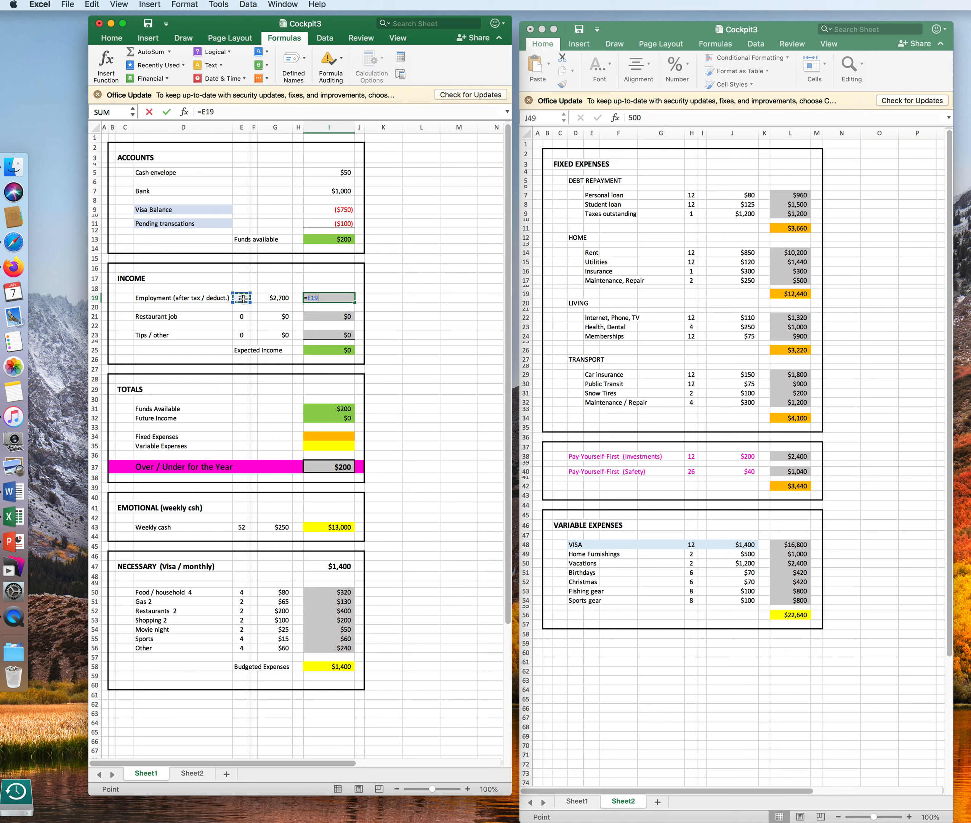
pyautogui.write('*')
pyautogui.click(266, 298)
pyautogui.press('Return')
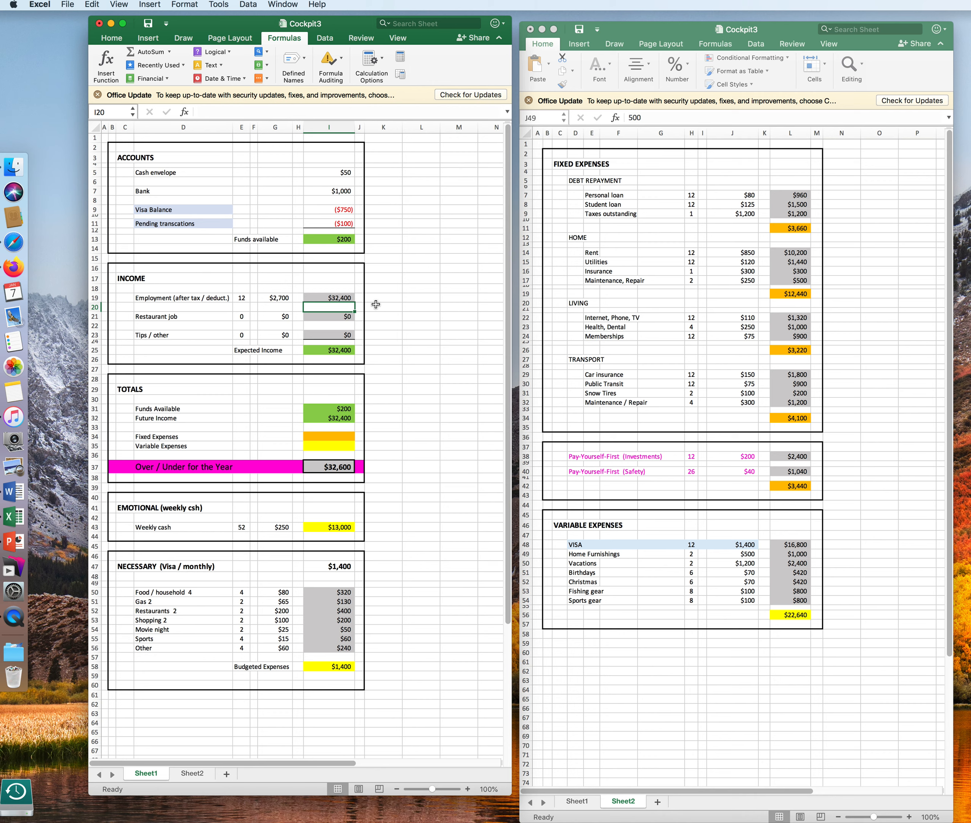
pyautogui.click(392, 326)
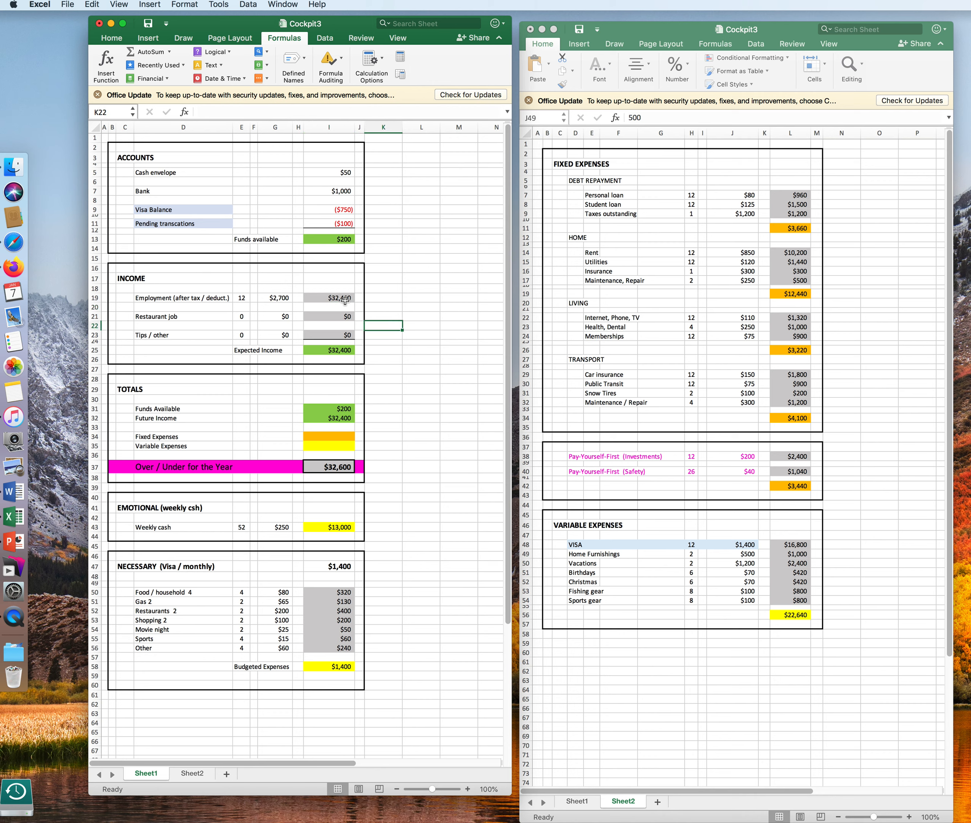
# Copy the Employment income formula from I19 to the Restaurant job total in I21
pyautogui.click(325, 298)
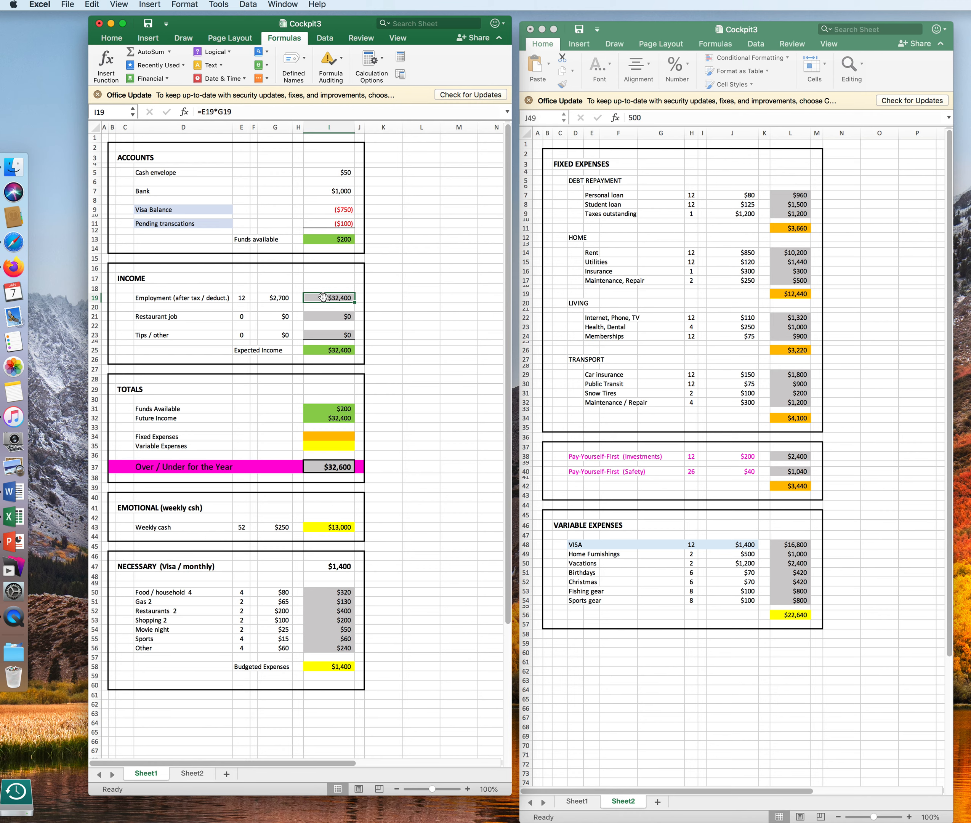
pyautogui.press('cmd+c')
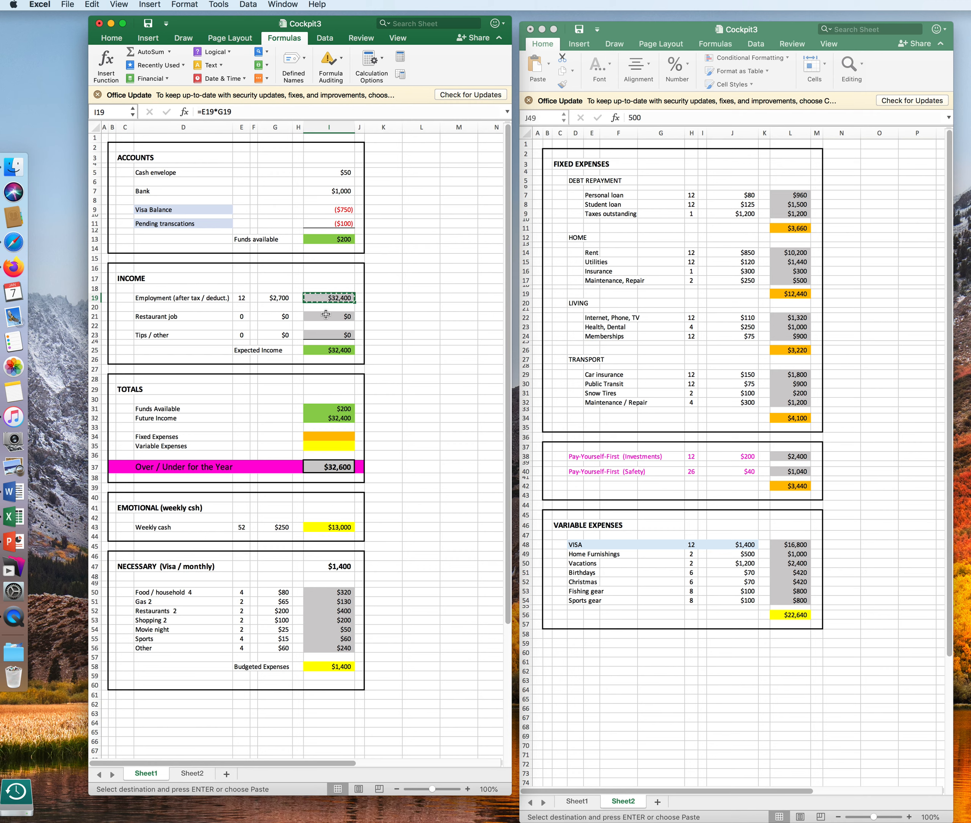
pyautogui.click(326, 318)
pyautogui.press('cmd+v')
pyautogui.press('Escape')
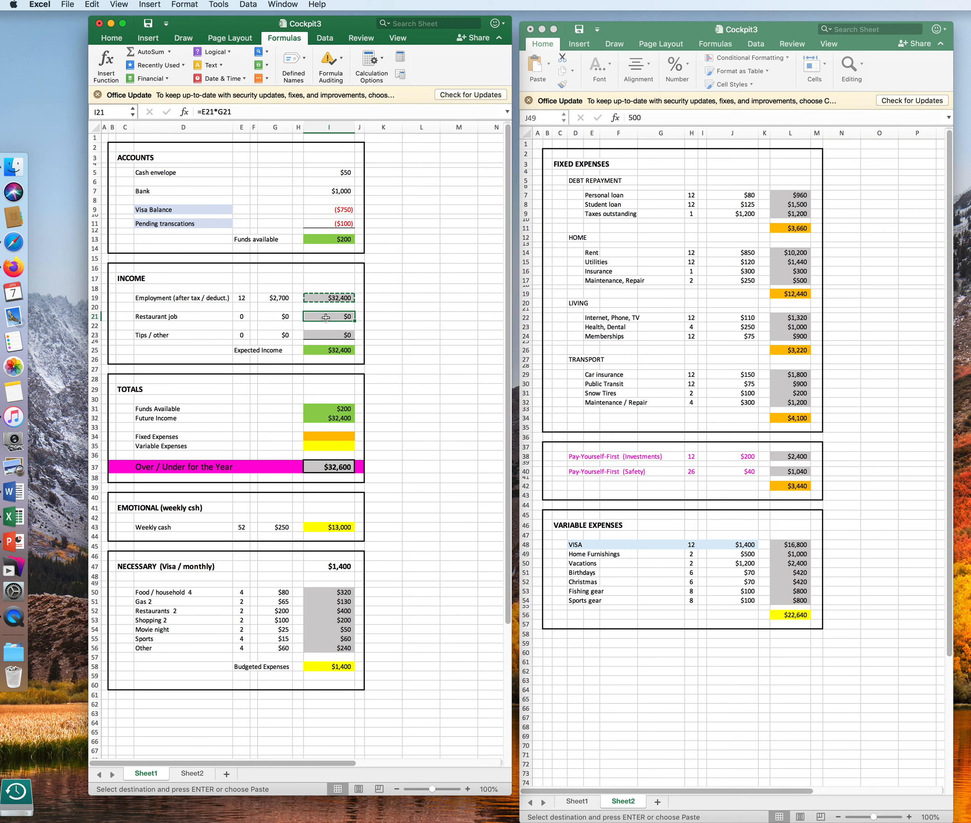
# Enter 26 payments of 750 for Restaurant job in the INCOME section
pyautogui.scroll(-1, 326, 318)
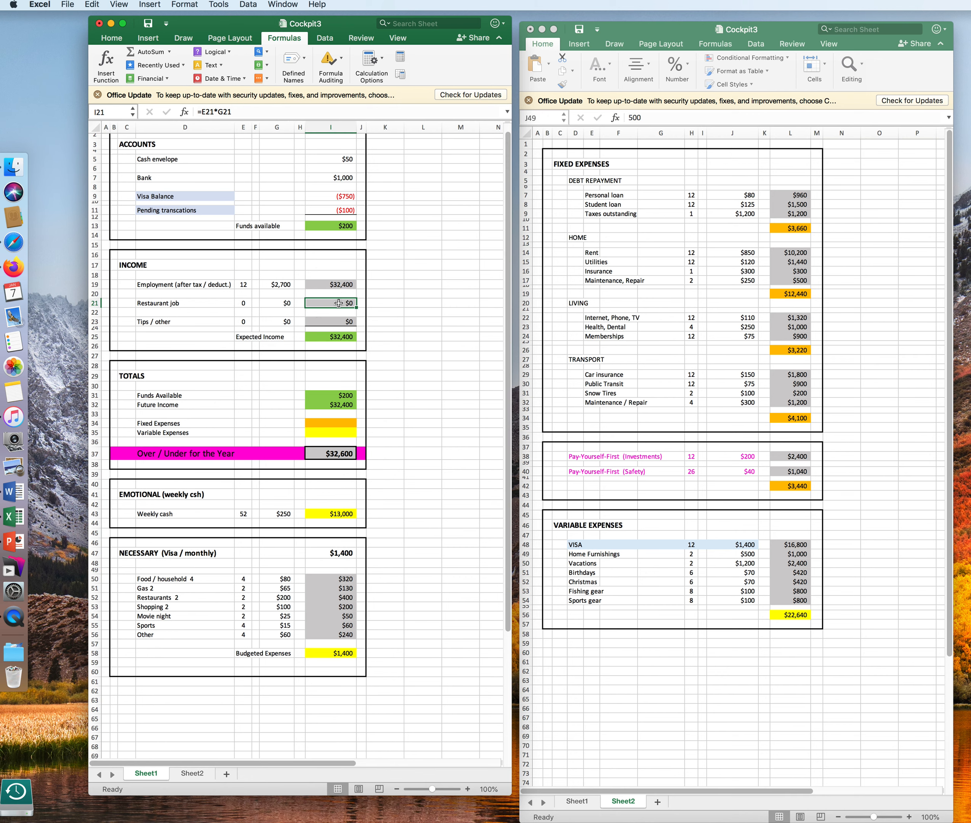
pyautogui.click(244, 304)
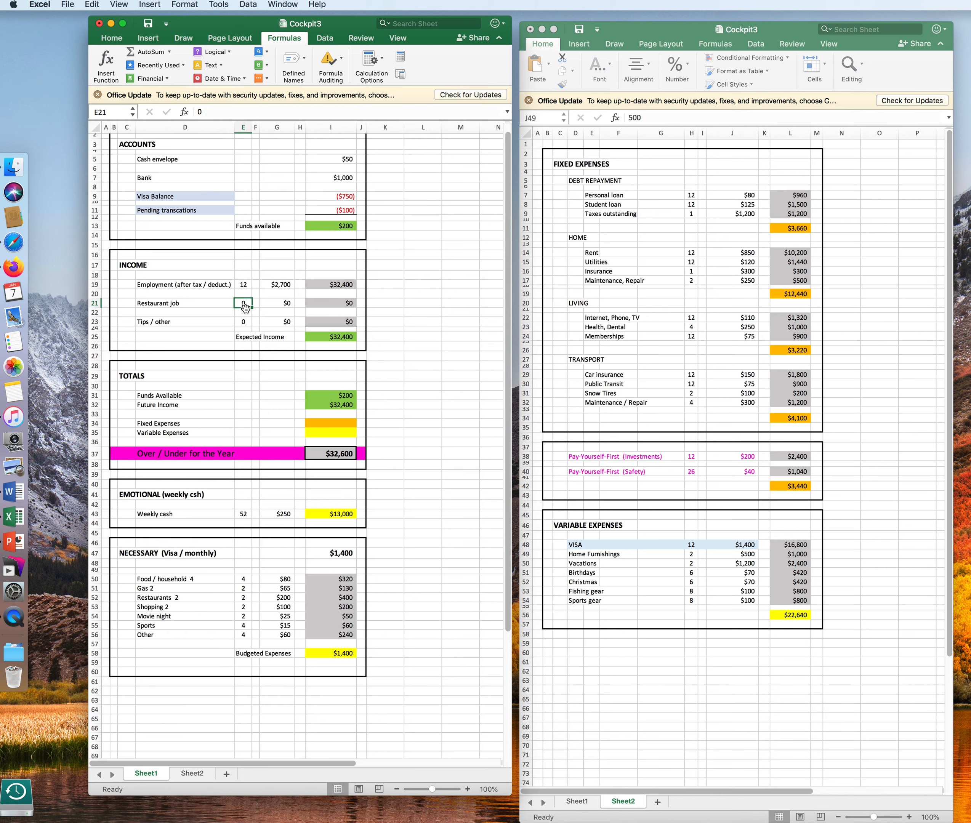
pyautogui.write('2')
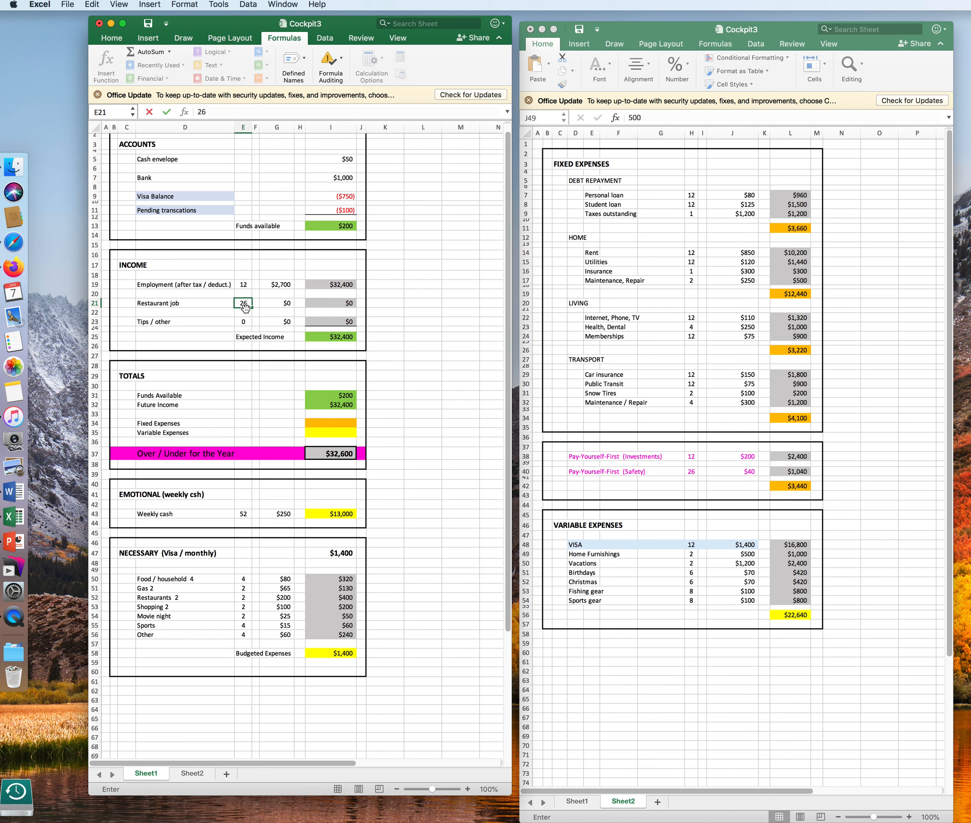
pyautogui.write('6')
pyautogui.press('Return')
pyautogui.click(282, 306)
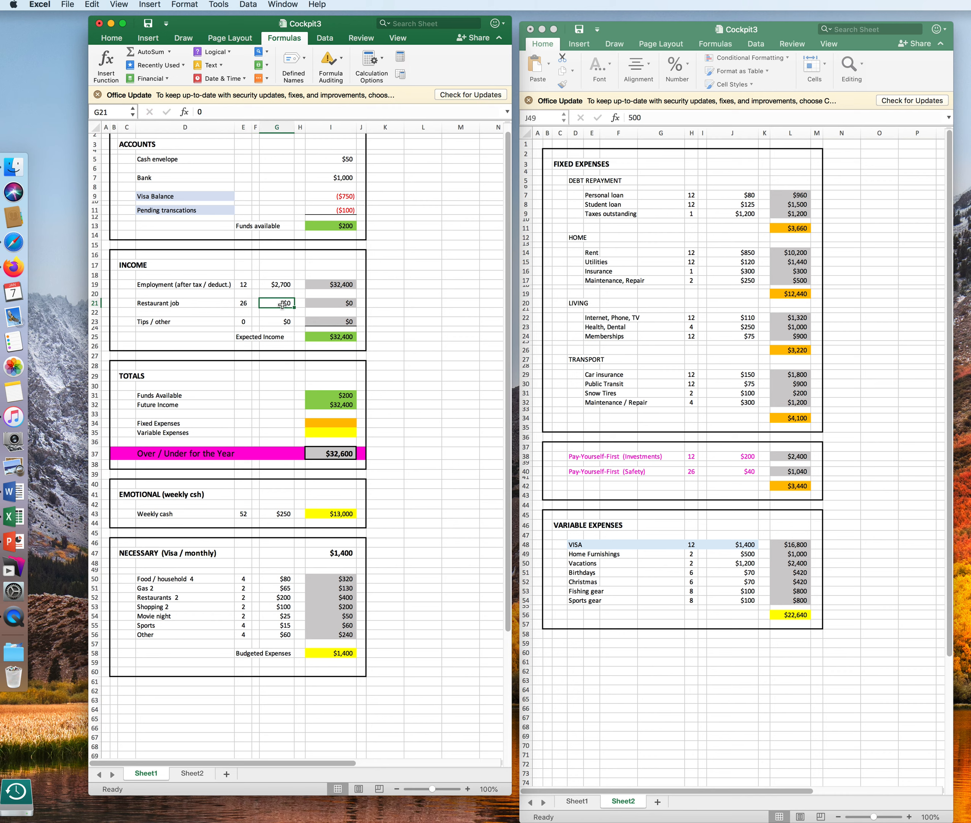
pyautogui.write('75')
pyautogui.press('Return')
pyautogui.click(332, 304)
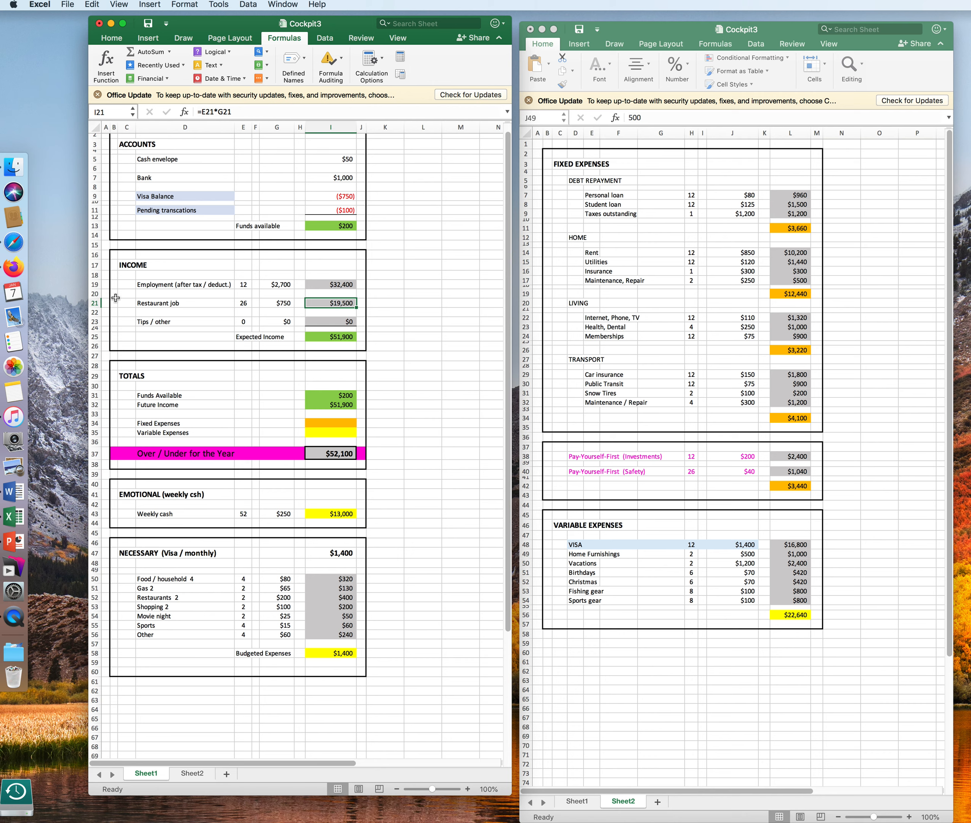
pyautogui.click(424, 365)
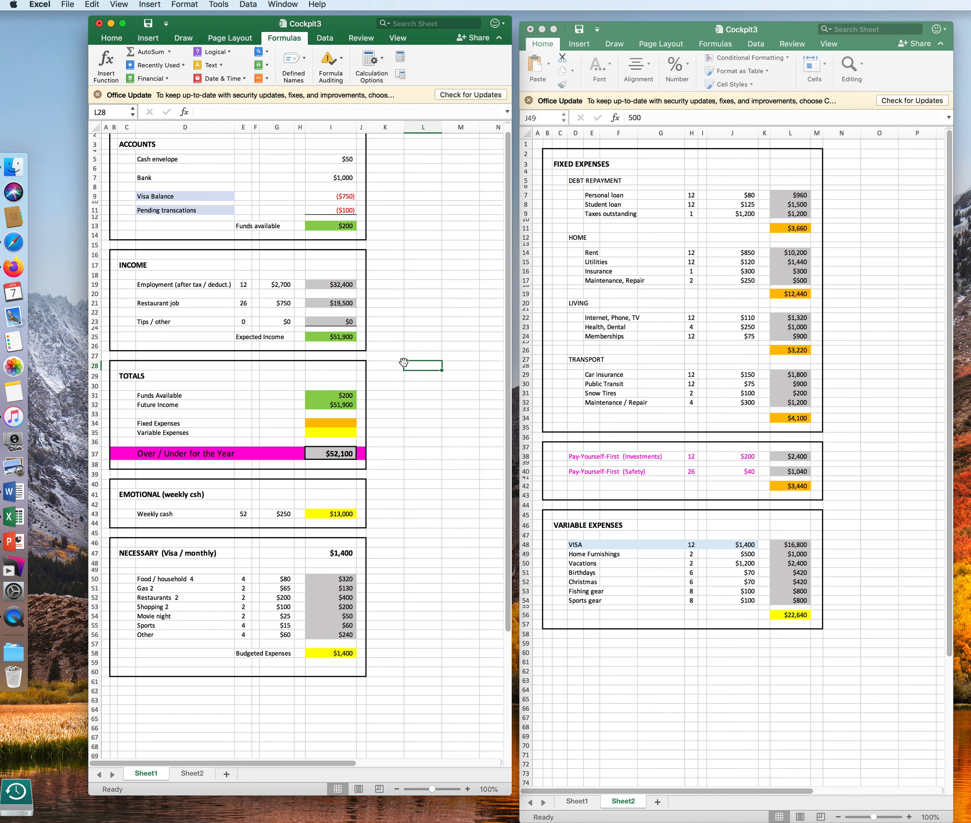
# Enter 52 payments of 200 for Tips / other in the INCOME section
pyautogui.click(335, 322)
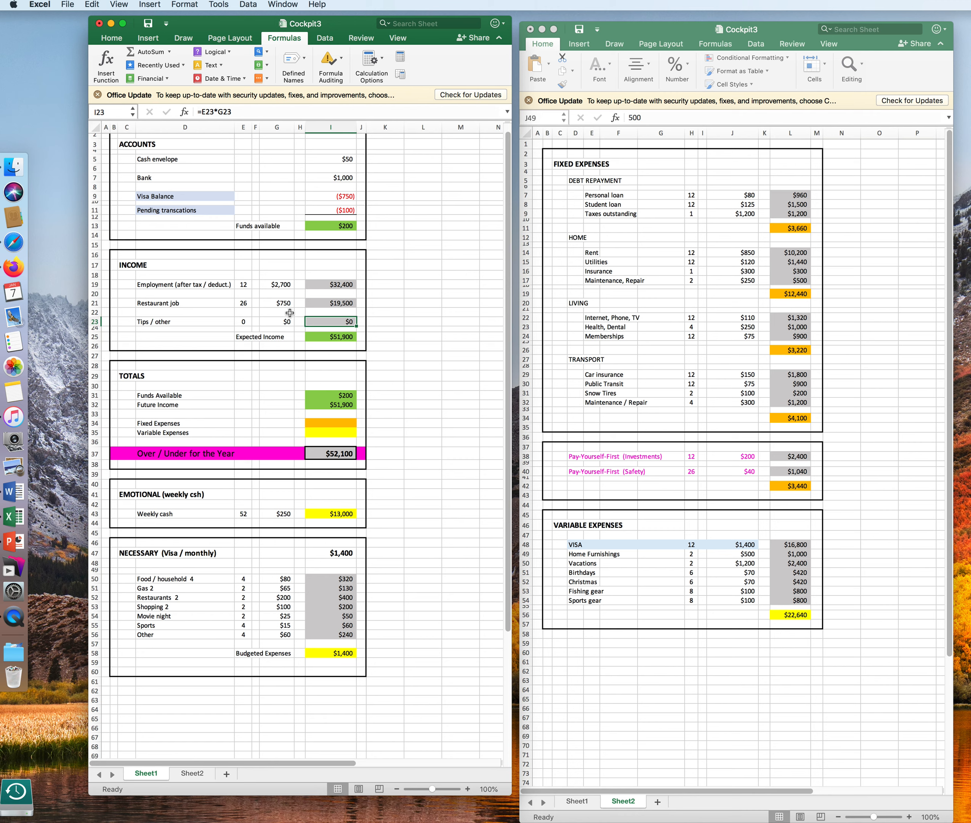
pyautogui.click(248, 323)
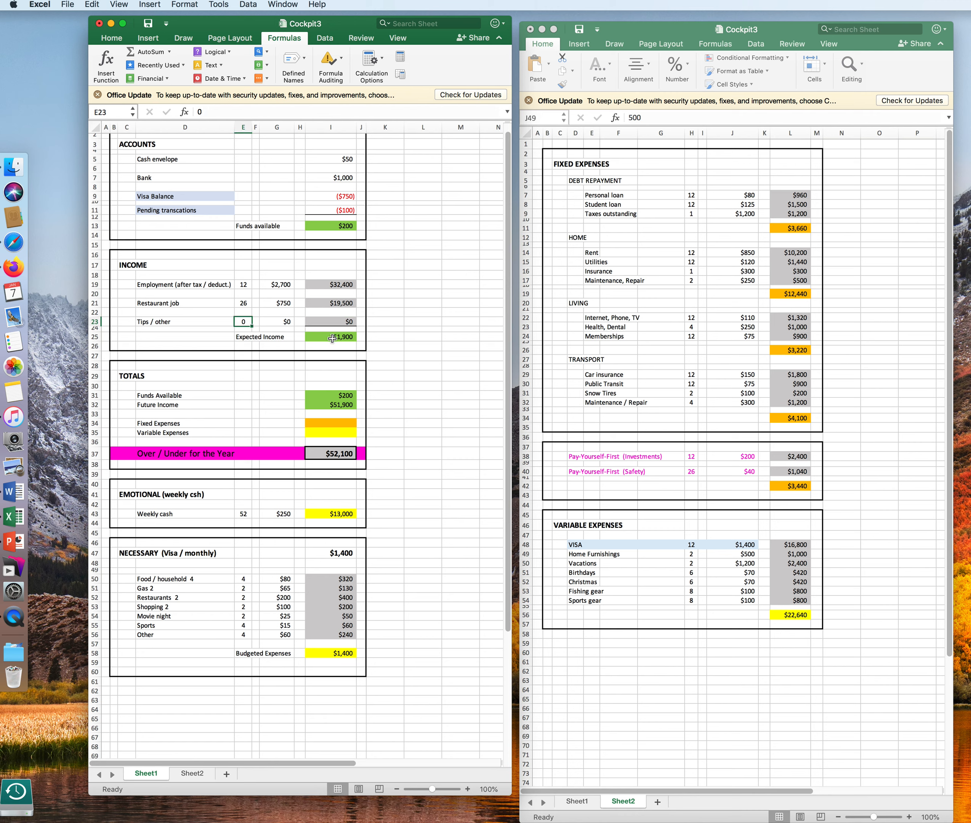
pyautogui.write('52')
pyautogui.press('Return')
pyautogui.click(287, 322)
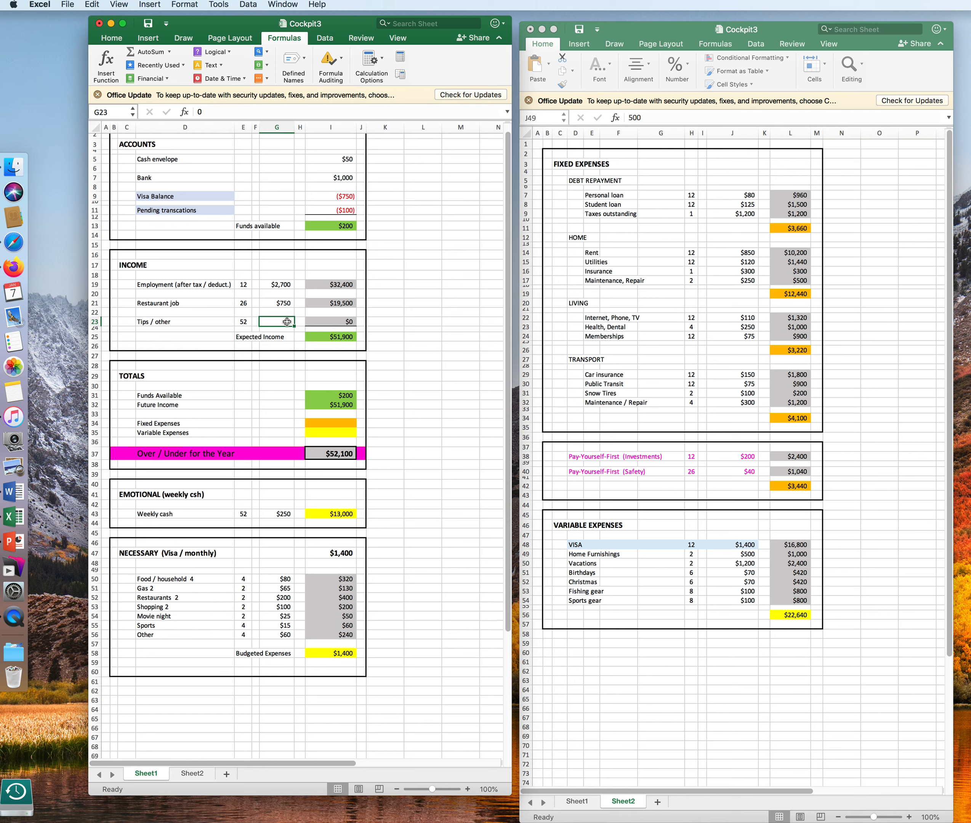
pyautogui.write('200')
pyautogui.press('Return')
# Review the Expected Income formula in the INCOME section and the Future Income formula in the TOTALS section
pyautogui.click(337, 337)
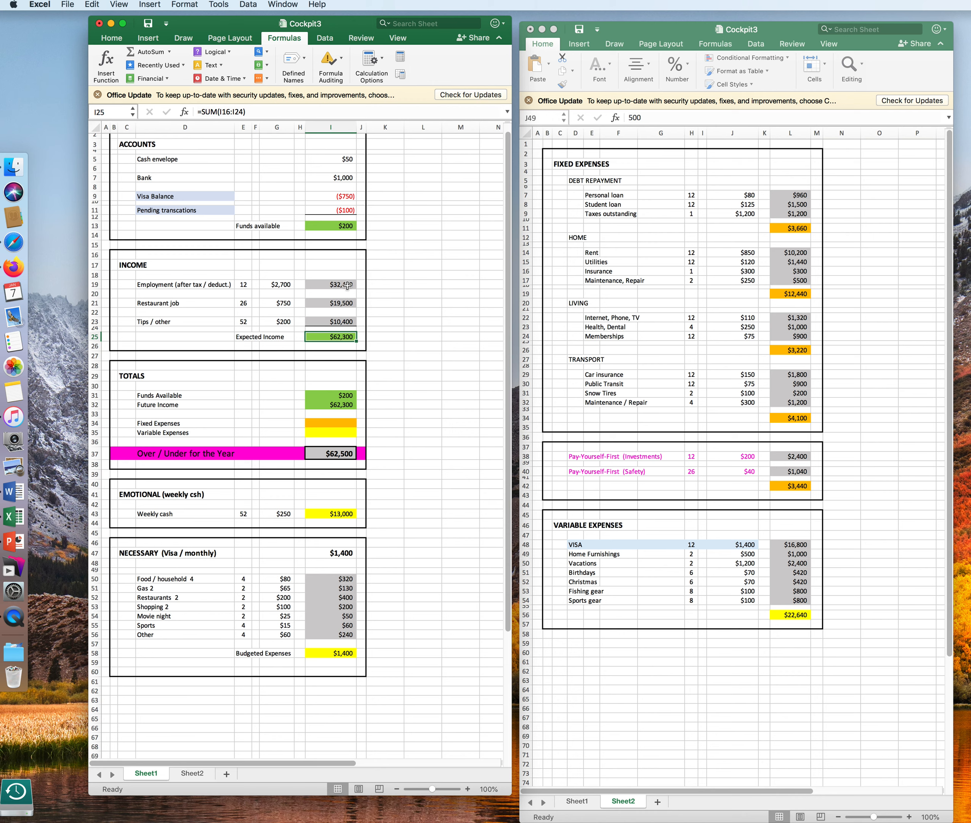
pyautogui.click(381, 341)
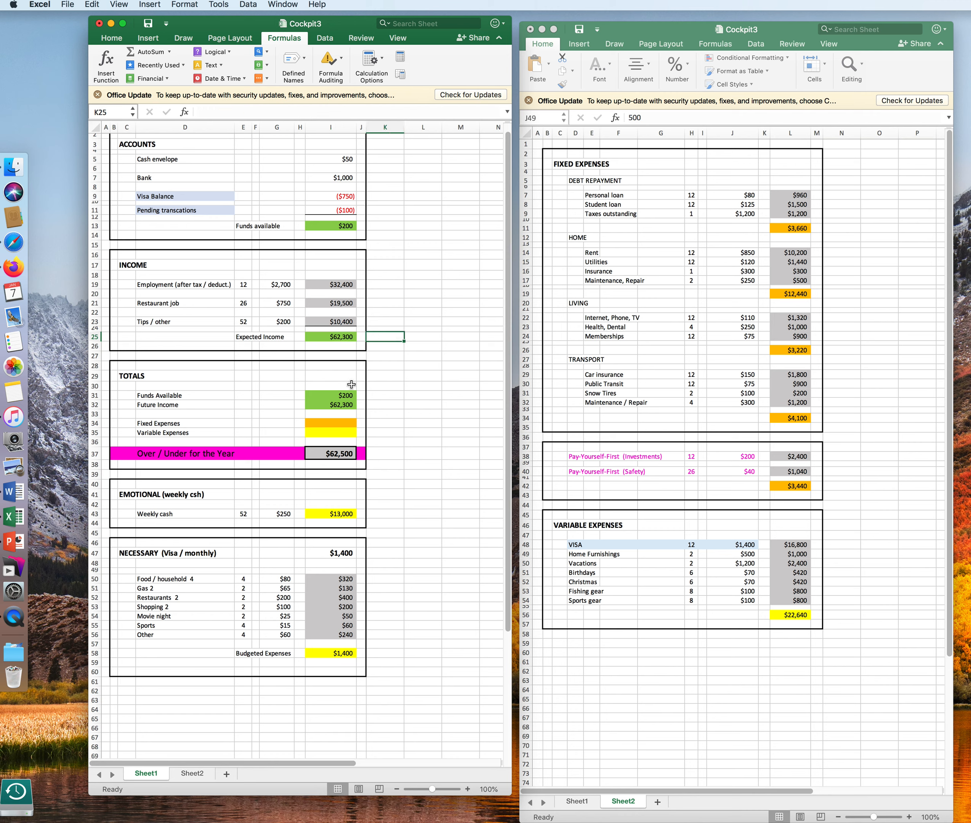
pyautogui.click(336, 406)
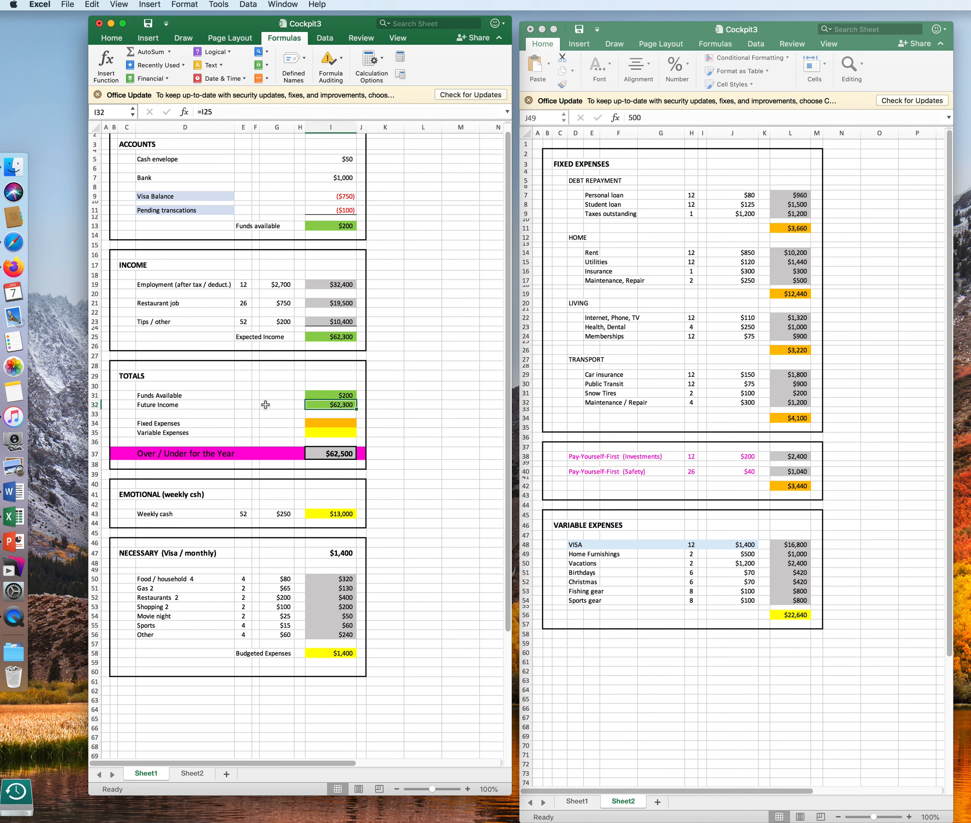
pyautogui.click(321, 405)
pyautogui.click(319, 405)
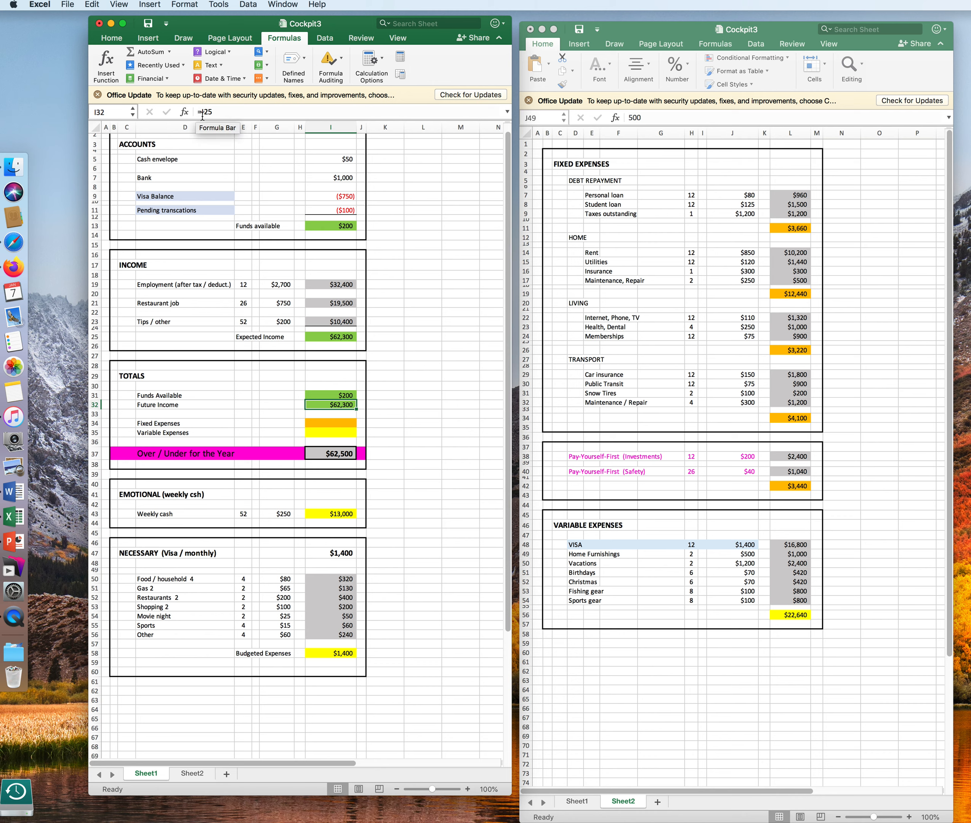
pyautogui.click(318, 340)
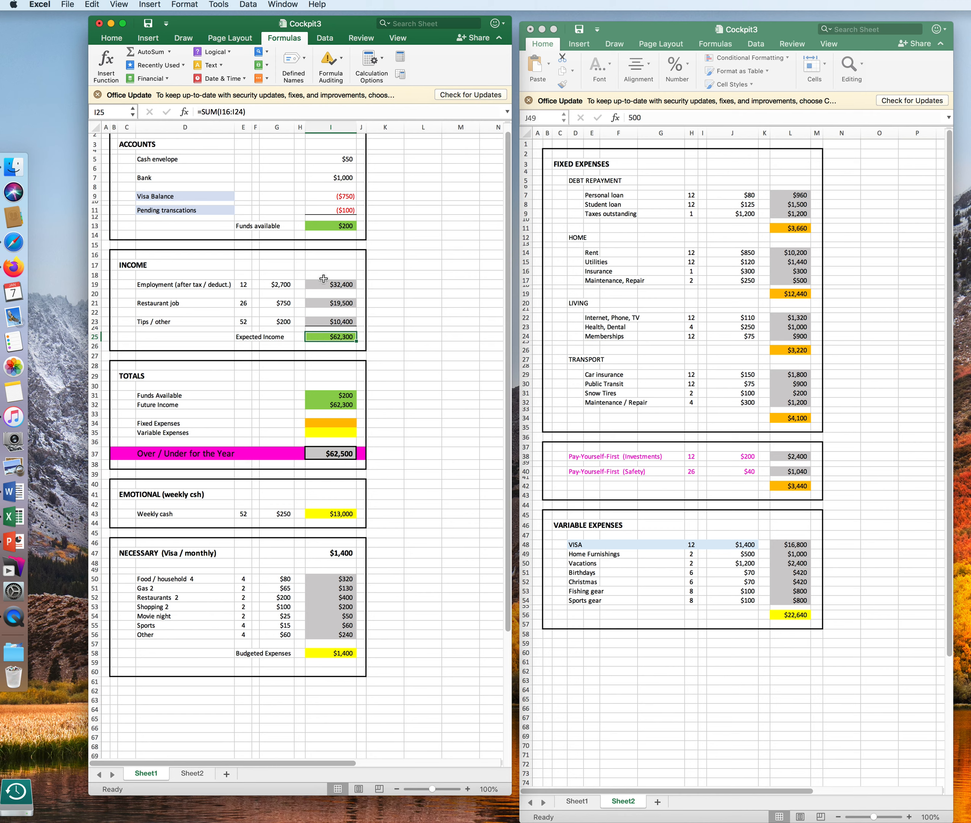
pyautogui.click(403, 379)
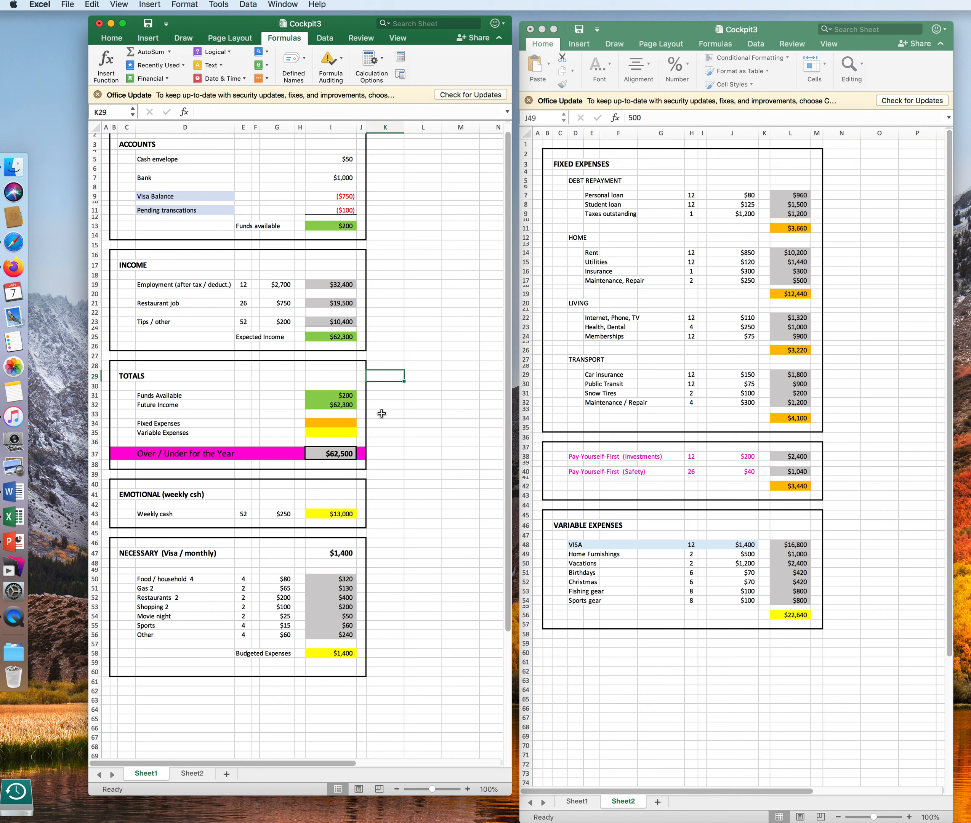
# Total the Fixed Expenses in I34 of the TOTALS section with the formula =Sheet2!L11+Sheet2!L19+Sheet2!L26+Sheet2!L34+Sheet2!L42
pyautogui.click(340, 424)
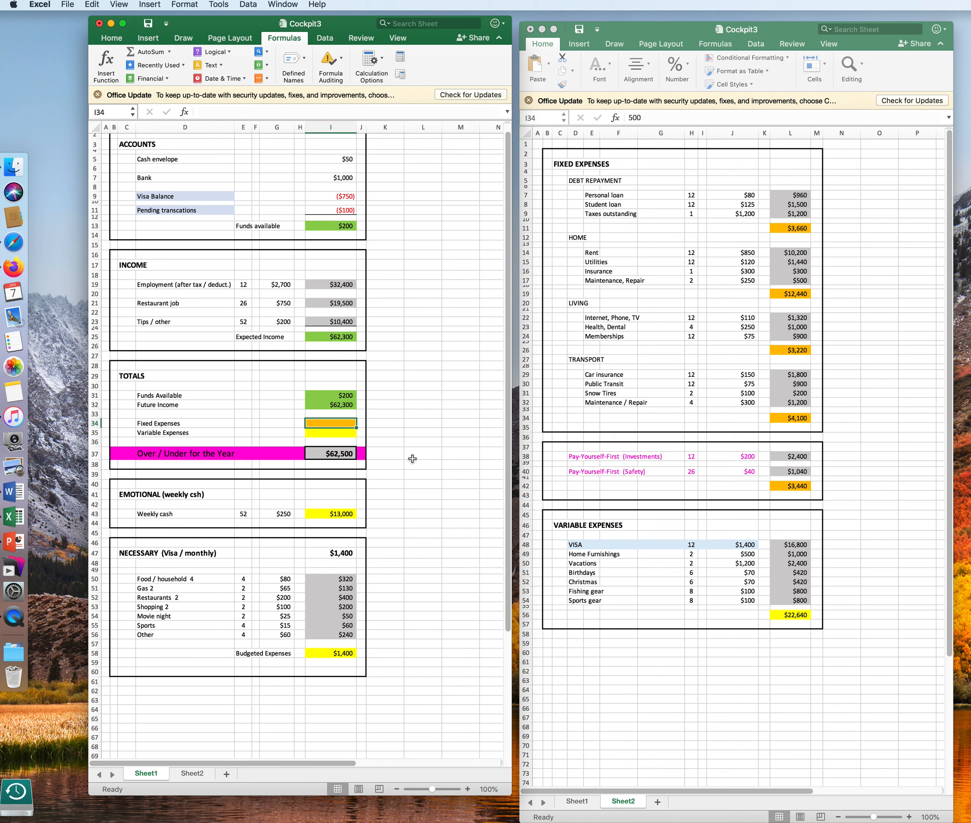
pyautogui.click(333, 424)
pyautogui.write('=')
pyautogui.click(783, 230)
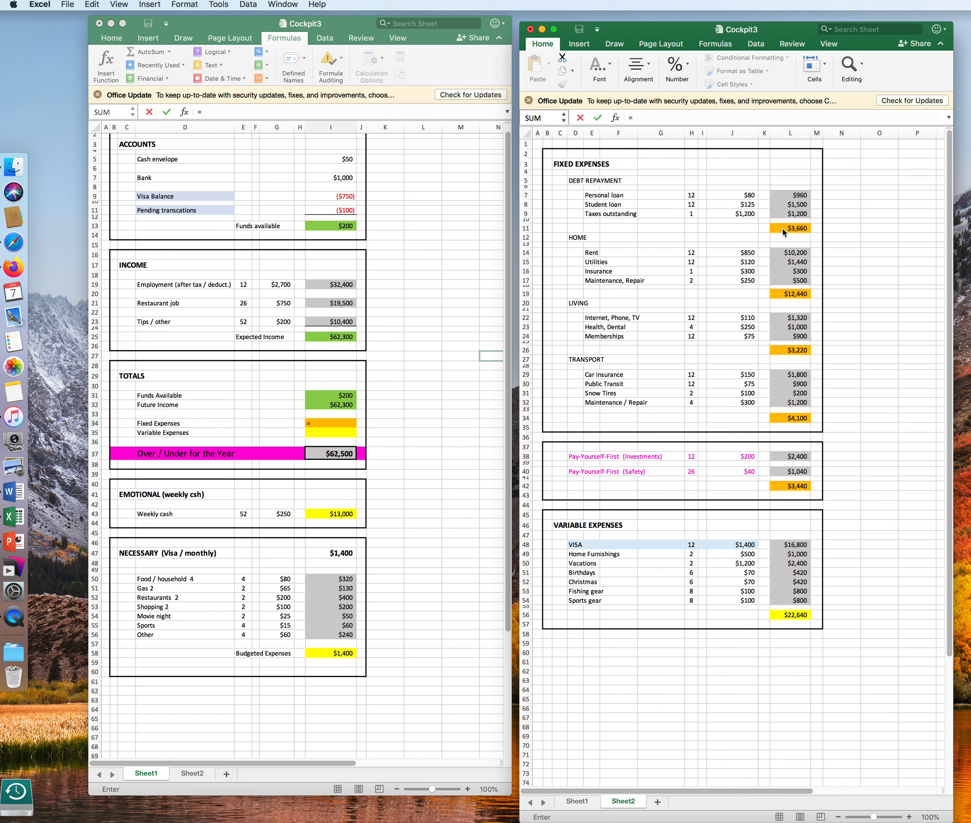
pyautogui.click(783, 230)
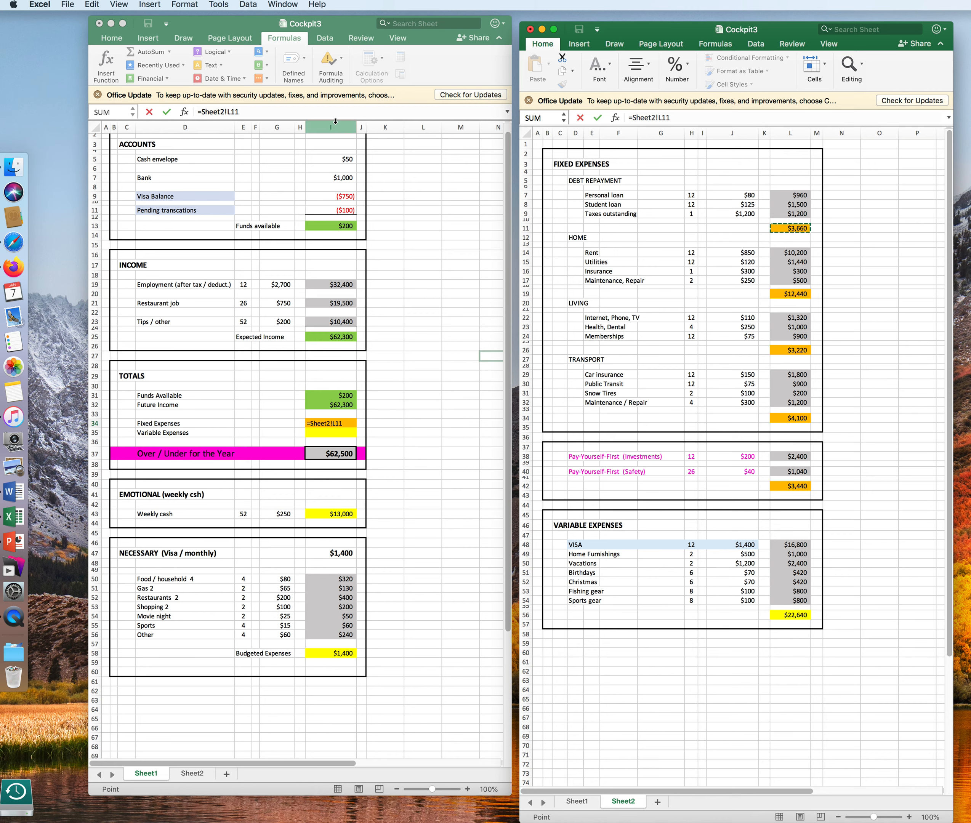
pyautogui.write('+')
pyautogui.click(797, 295)
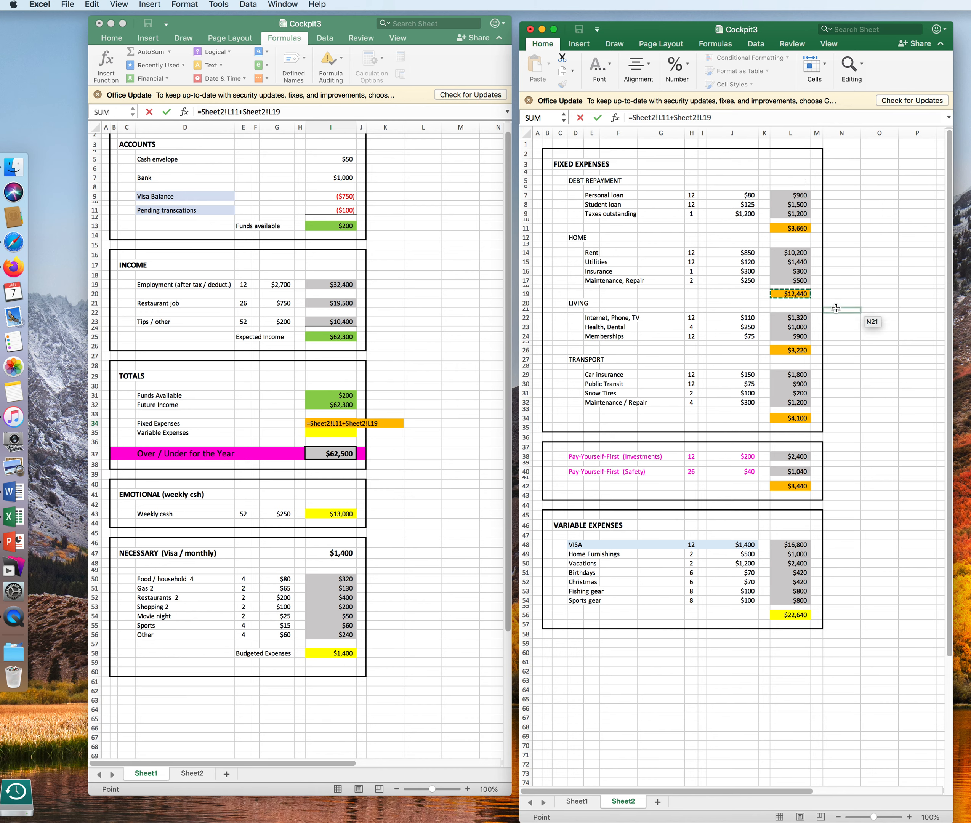
pyautogui.write('+')
pyautogui.click(790, 351)
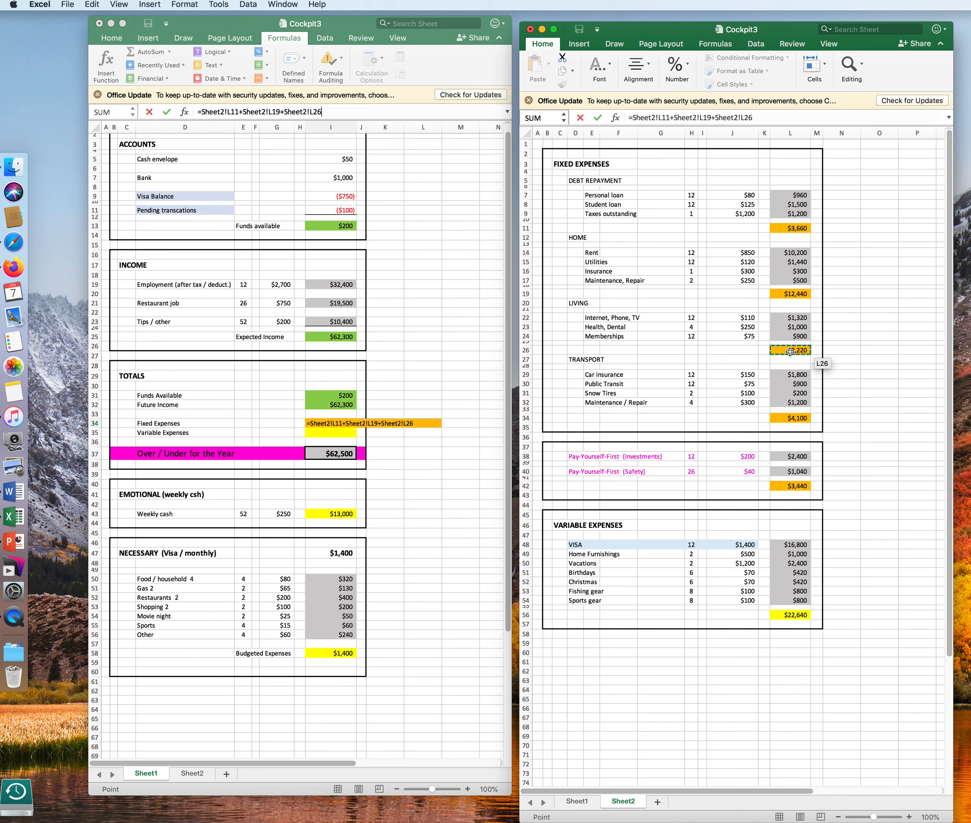
pyautogui.write('+')
pyautogui.click(784, 417)
pyautogui.write('+Sheet2!L34+')
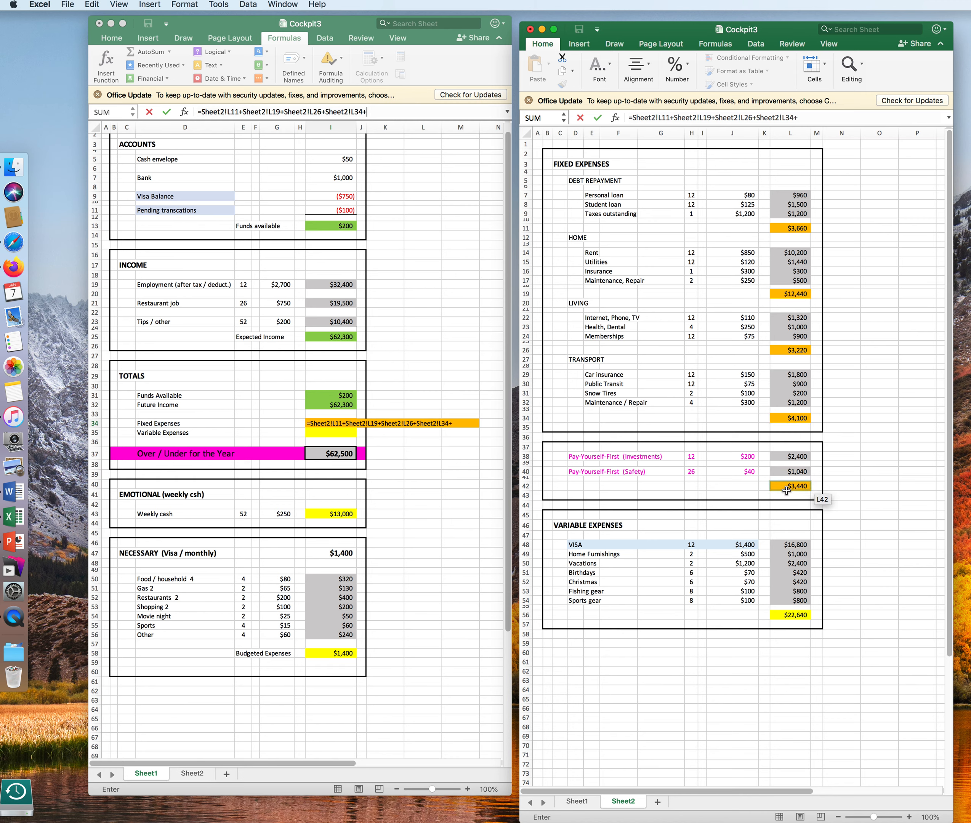
pyautogui.click(787, 491)
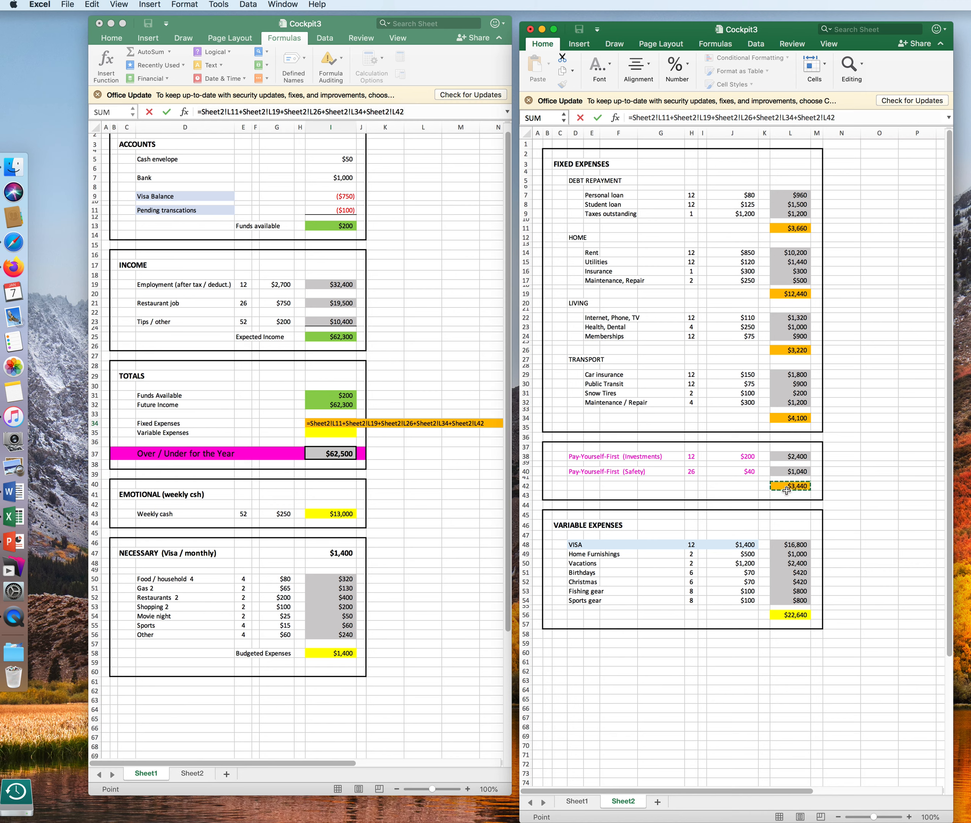
pyautogui.press('Return')
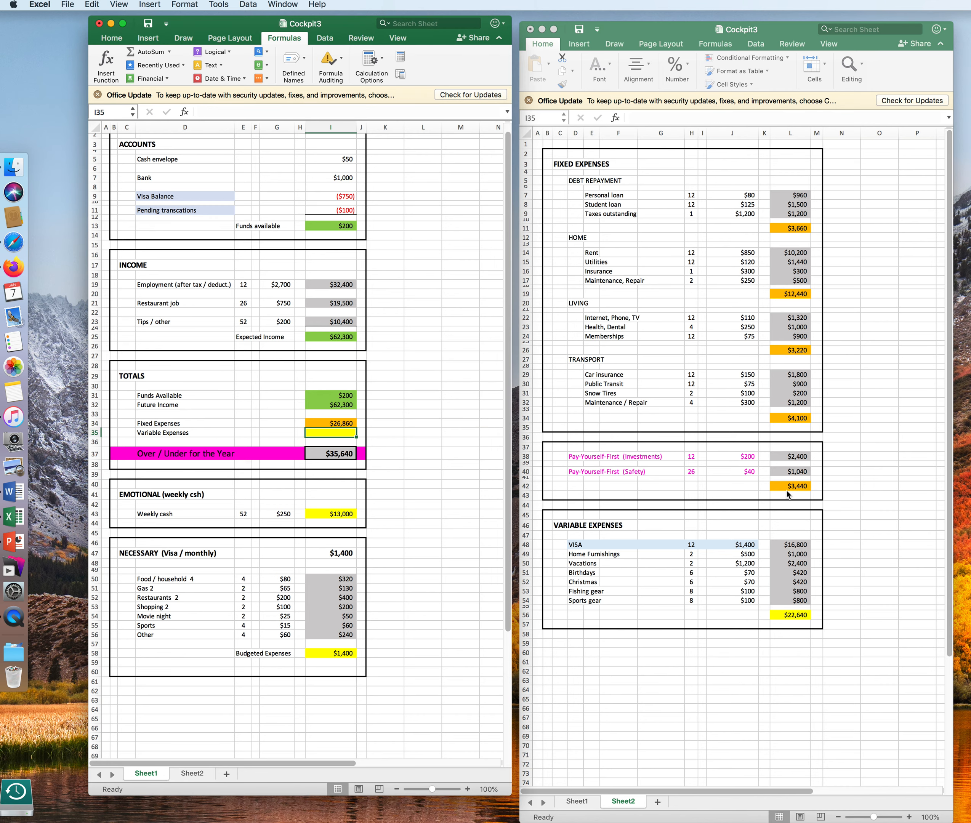
pyautogui.click(459, 502)
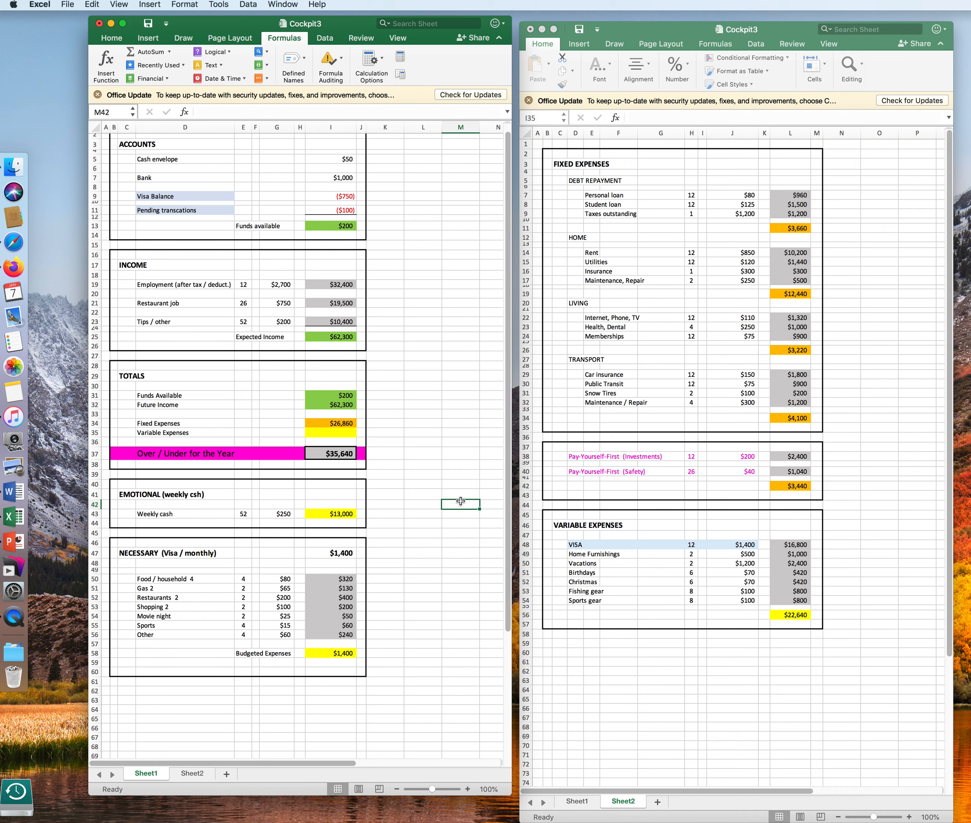
# Total the Variable Expenses in I35 of the TOTALS section with the formula =I43+I58+Sheet2!L56 and inspect the Over / Under for the Year formula
pyautogui.click(341, 423)
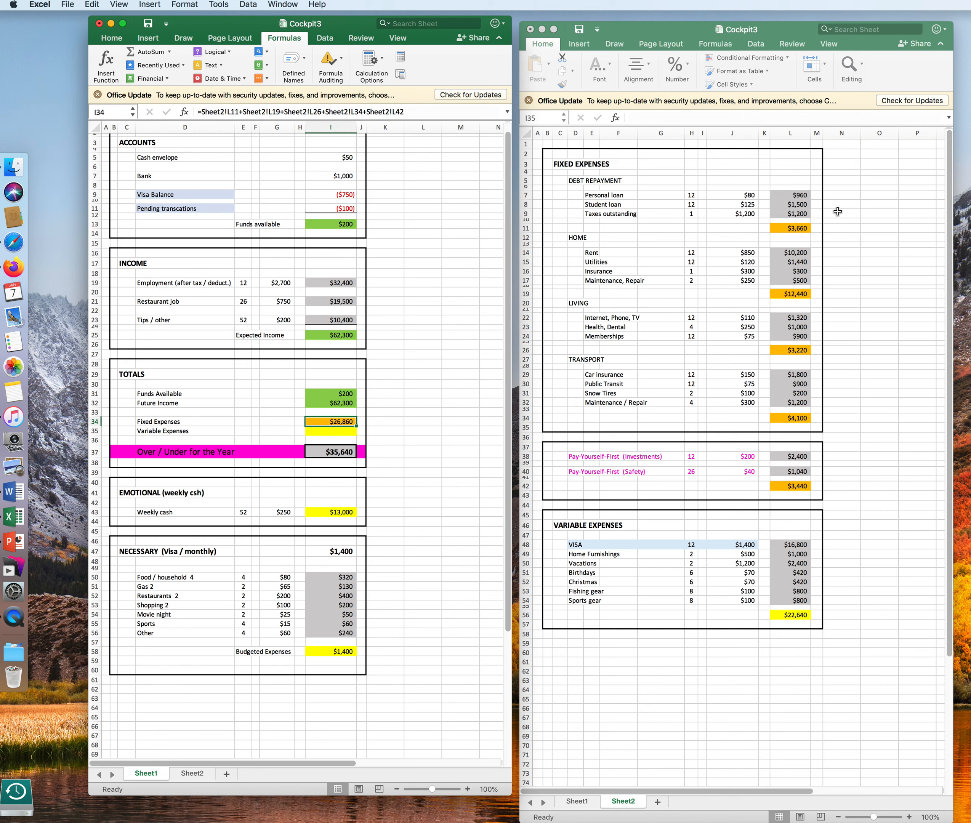
pyautogui.click(856, 483)
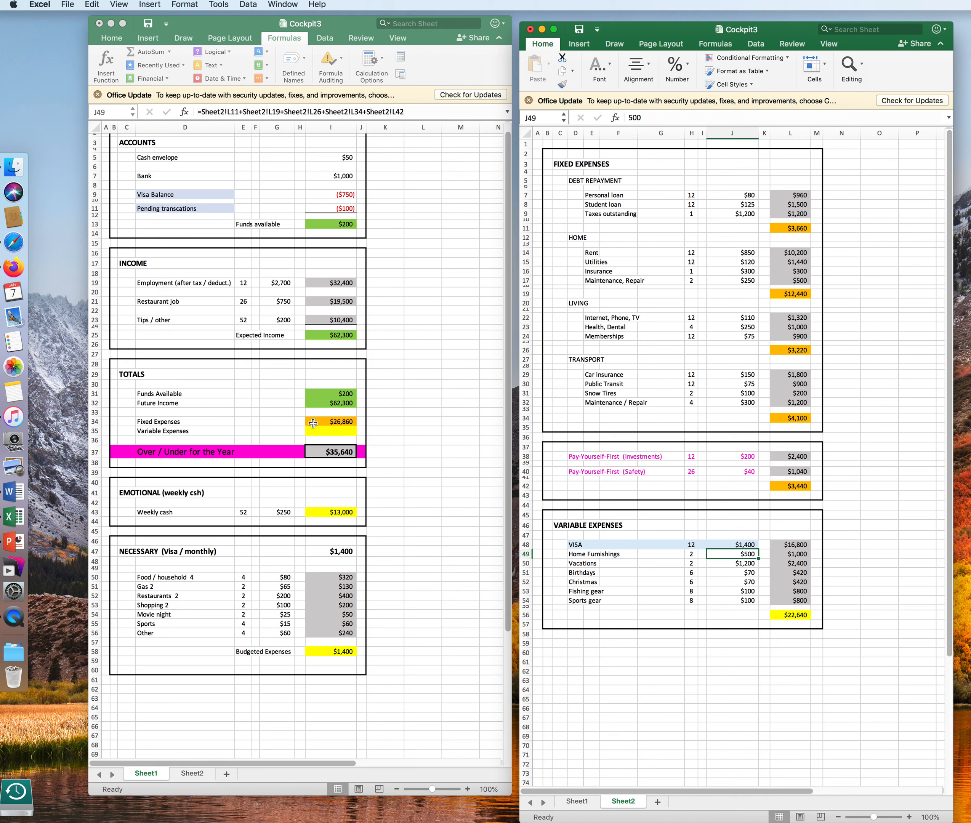
pyautogui.click(326, 431)
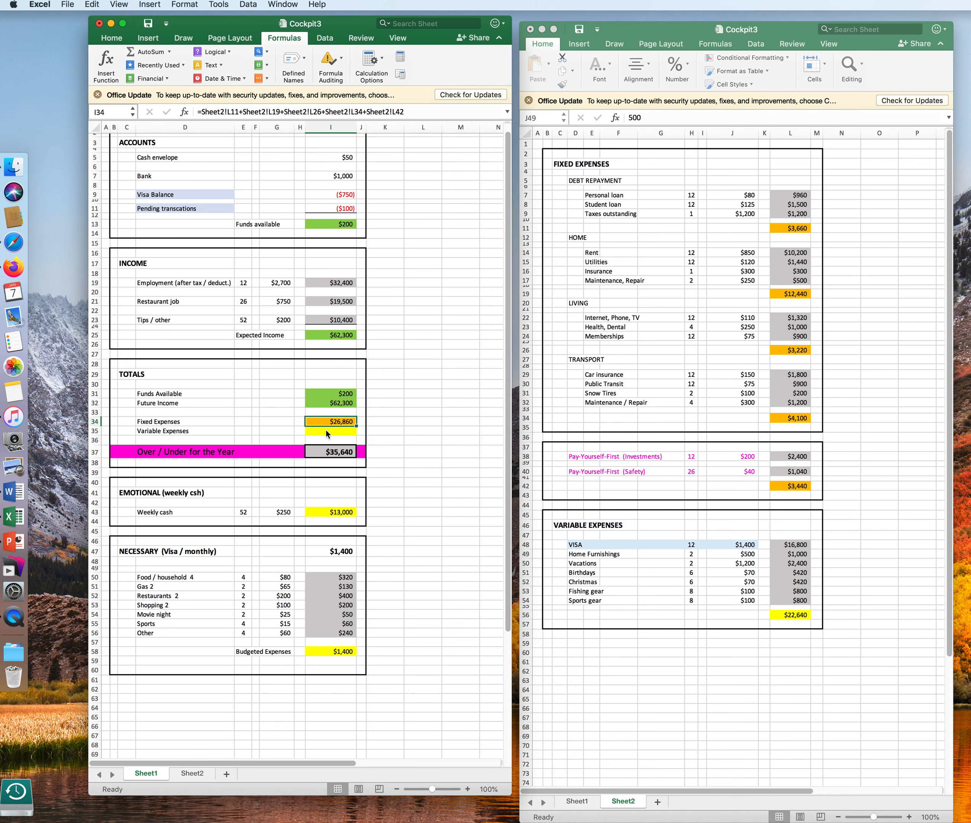
pyautogui.click(327, 432)
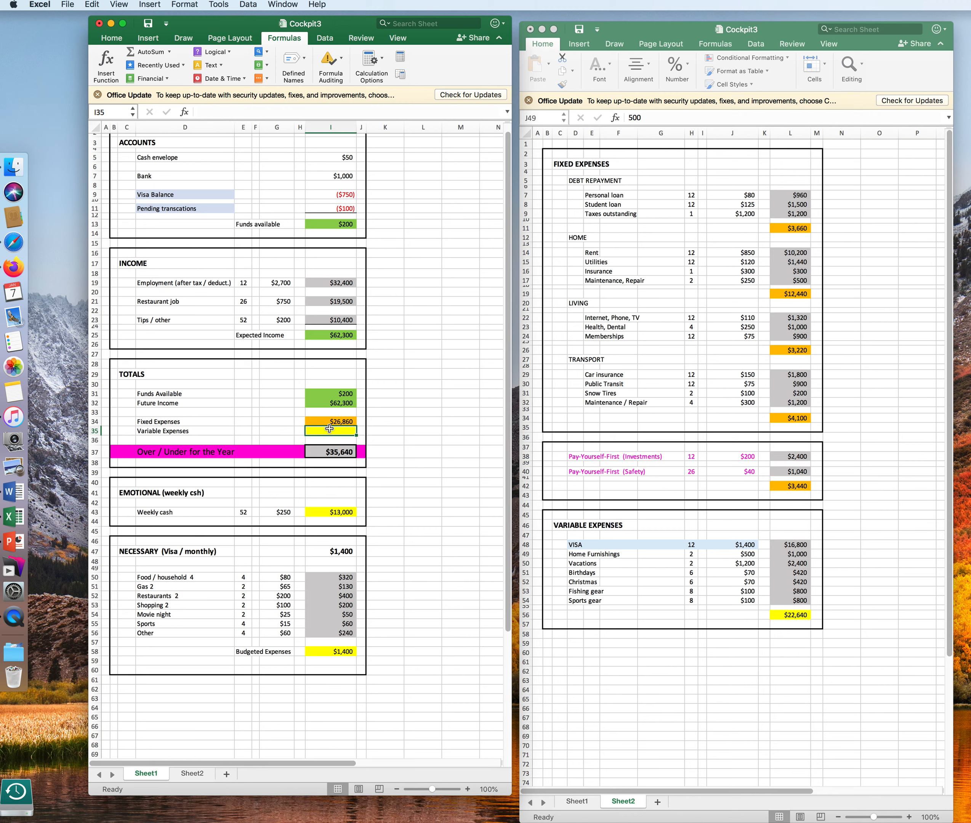
pyautogui.write('=')
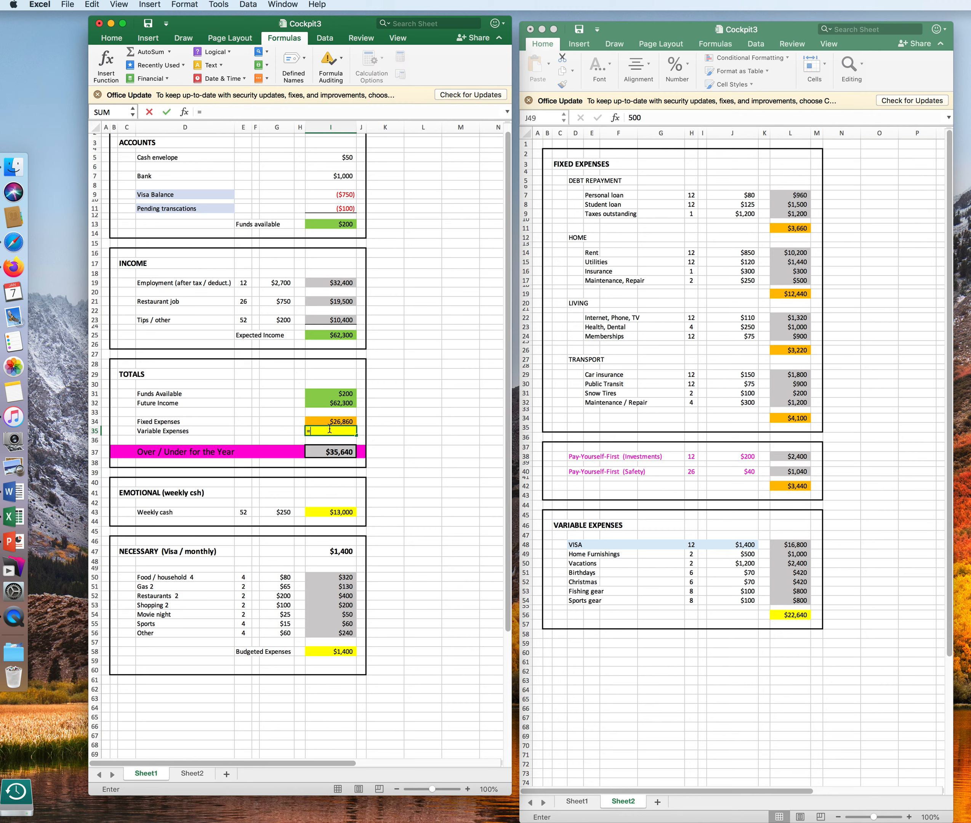
pyautogui.click(330, 512)
pyautogui.write('+')
pyautogui.click(324, 653)
pyautogui.write('+')
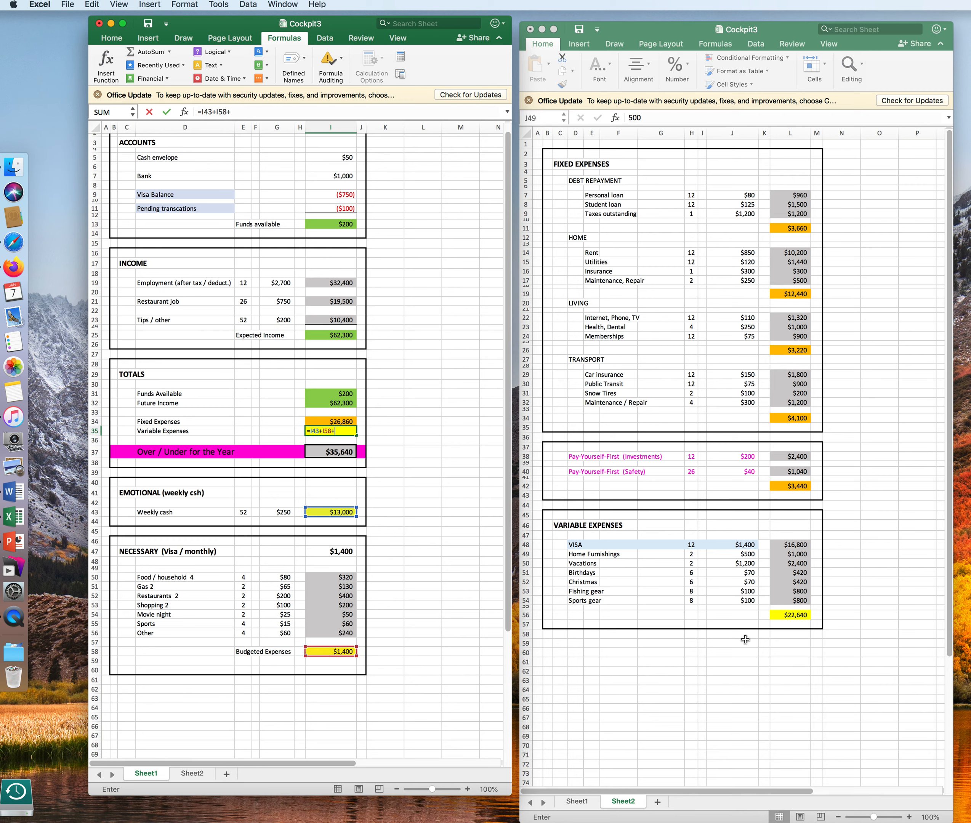
pyautogui.click(789, 615)
pyautogui.click(788, 616)
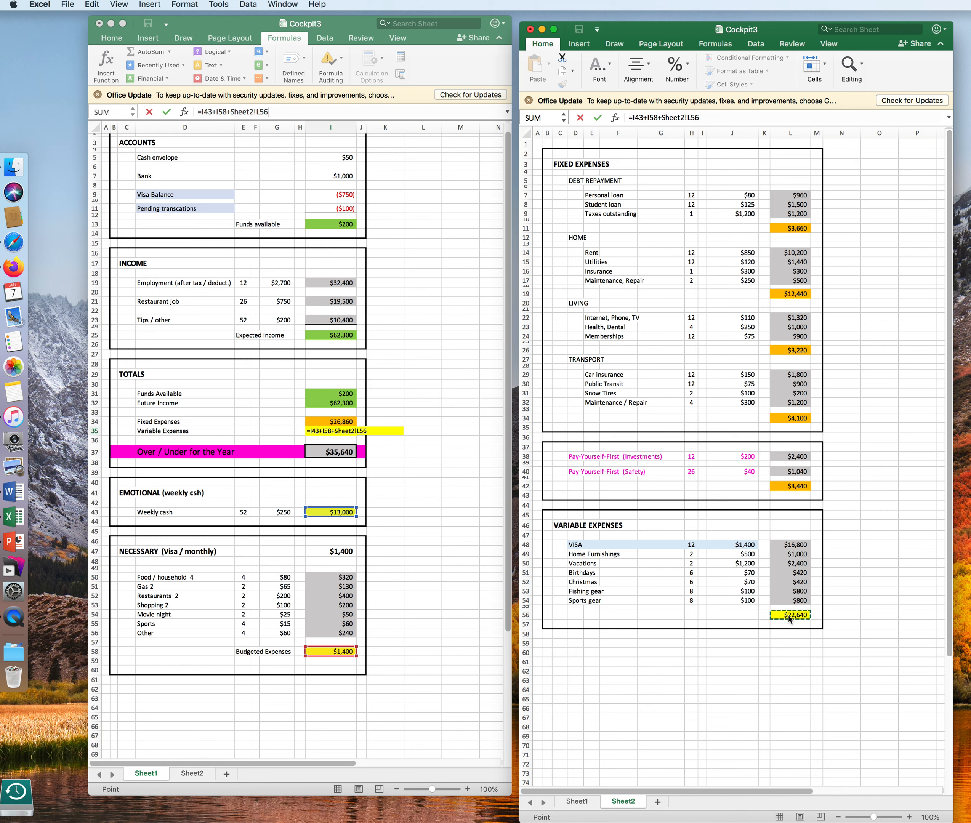
pyautogui.press('Return')
pyautogui.click(406, 551)
pyautogui.click(331, 452)
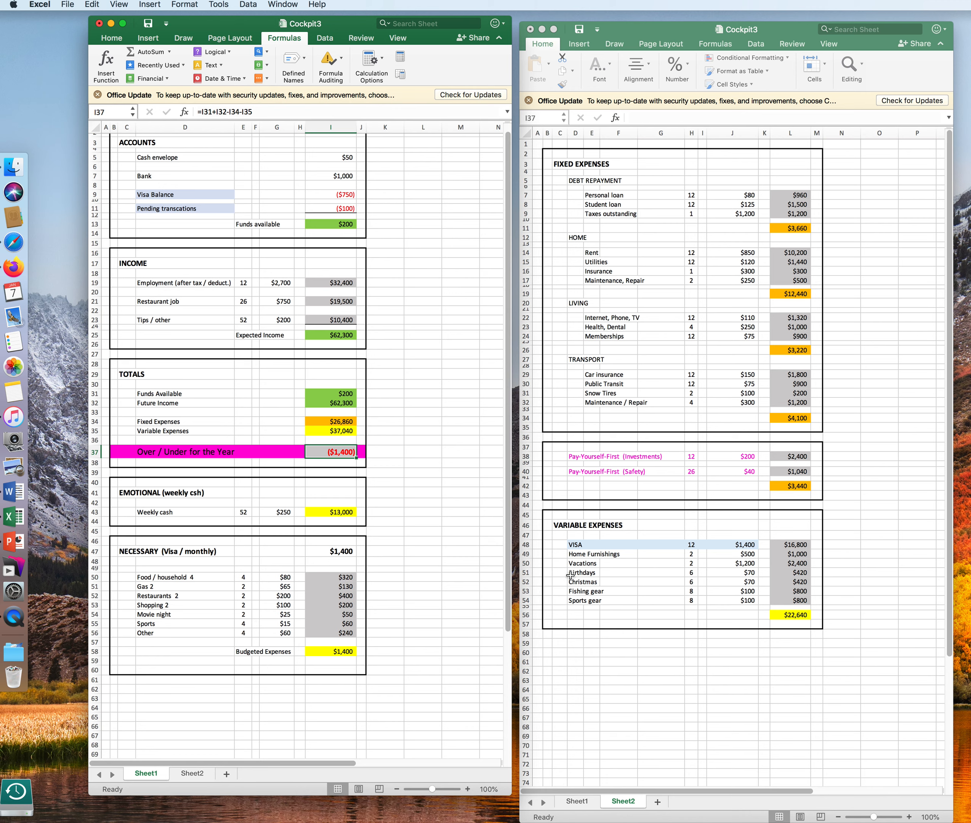
# Set the number of VISA payments to 11 in the VARIABLE EXPENSES section of Sheet2 and return to Sheet1
pyautogui.click(692, 545)
pyautogui.click(692, 544)
pyautogui.write('11')
pyautogui.press('Return')
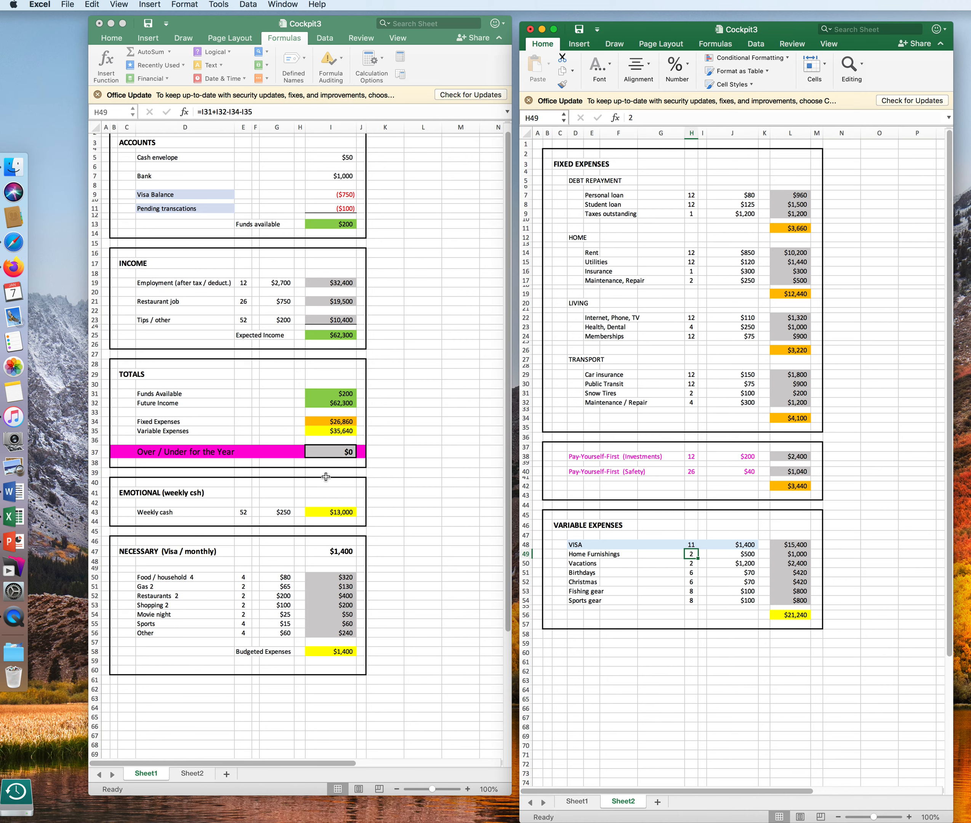
pyautogui.click(441, 490)
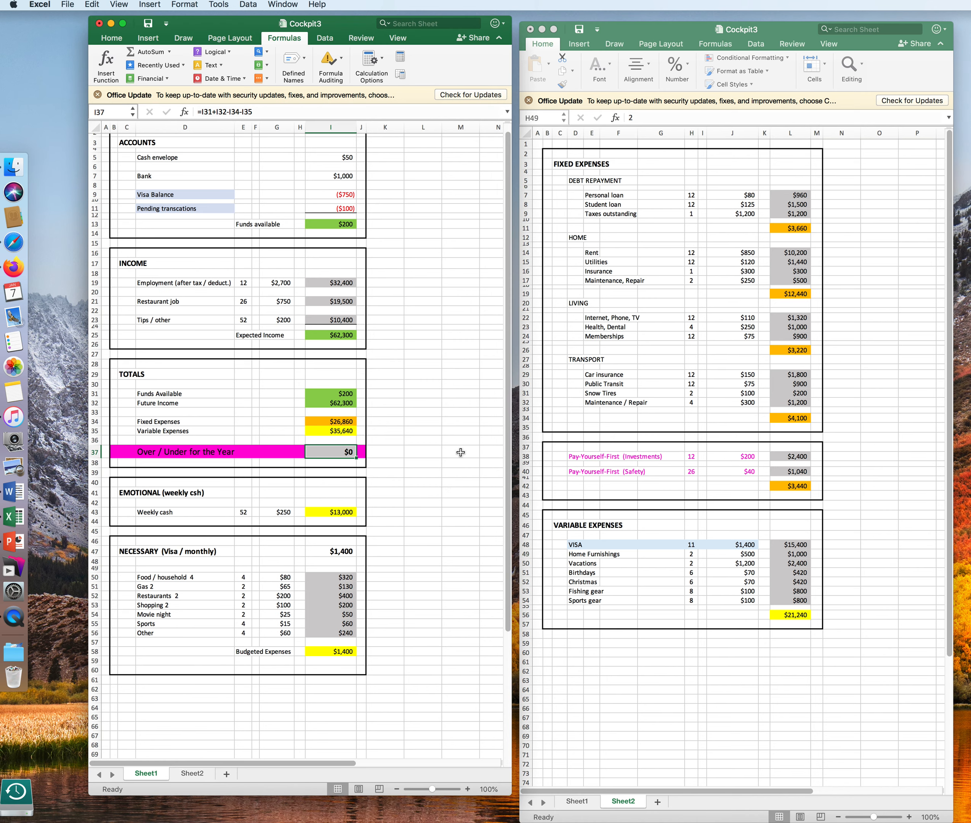